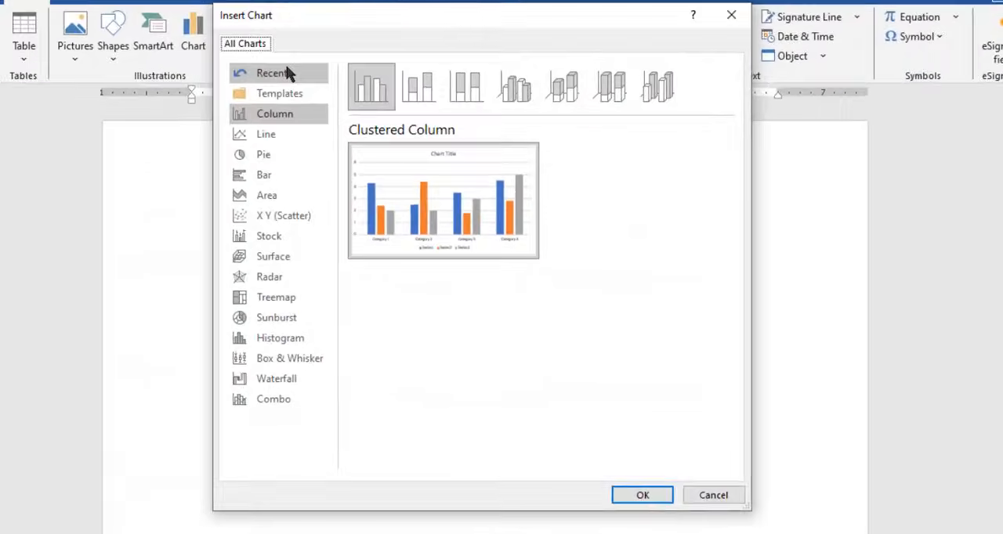
# - Preview the Line, Bar, X Y (Scatter), Sunburst and Combo chart types for the new chart
pyautogui.click(275, 134)
pyautogui.click(273, 175)
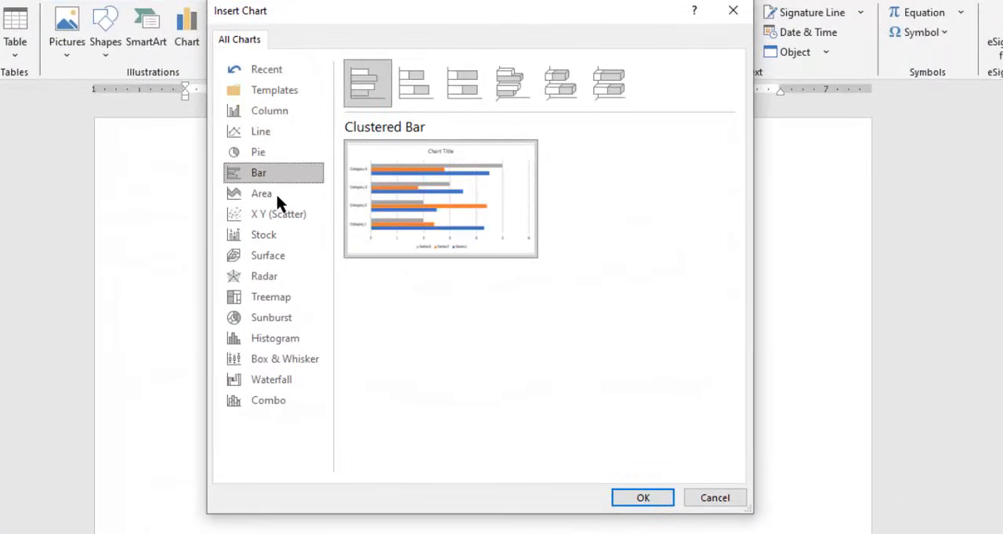
pyautogui.click(276, 214)
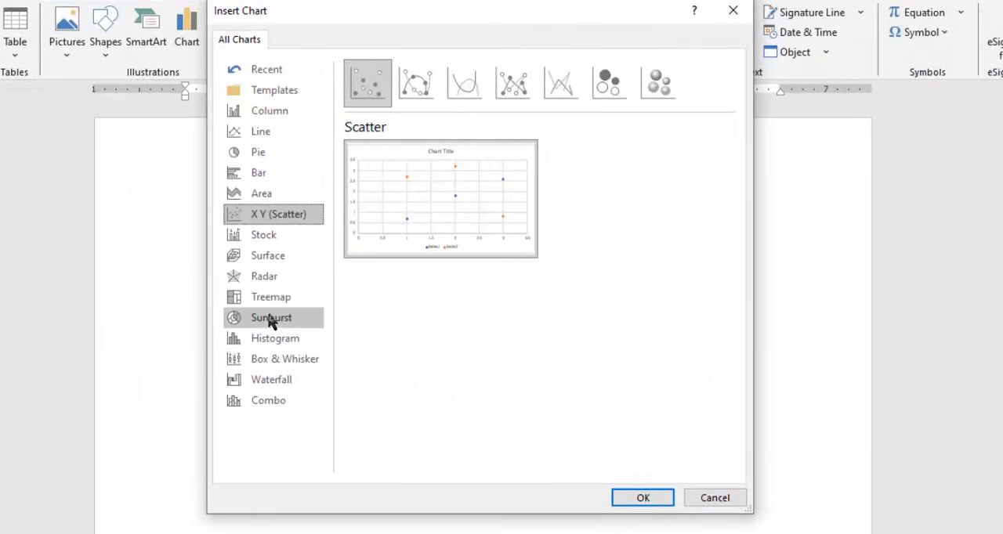
pyautogui.click(269, 317)
pyautogui.click(263, 400)
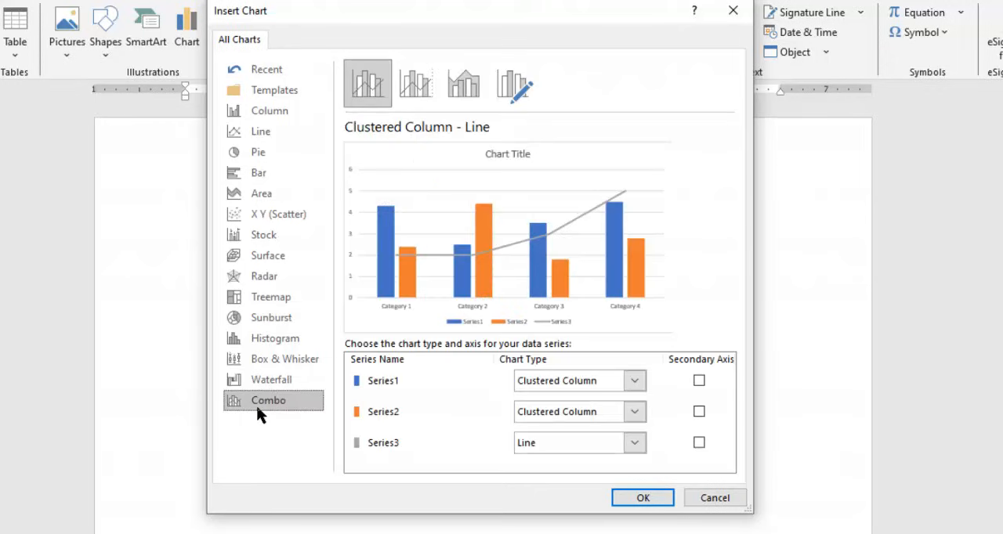
# - Preview the stacked and 3-D Column variants within the Column chart category
pyautogui.click(276, 118)
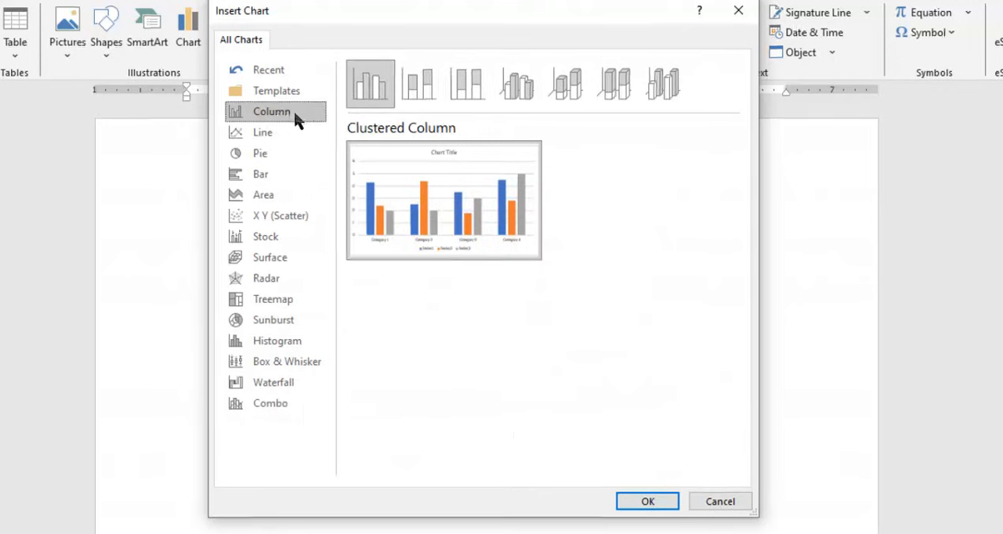
pyautogui.click(507, 113)
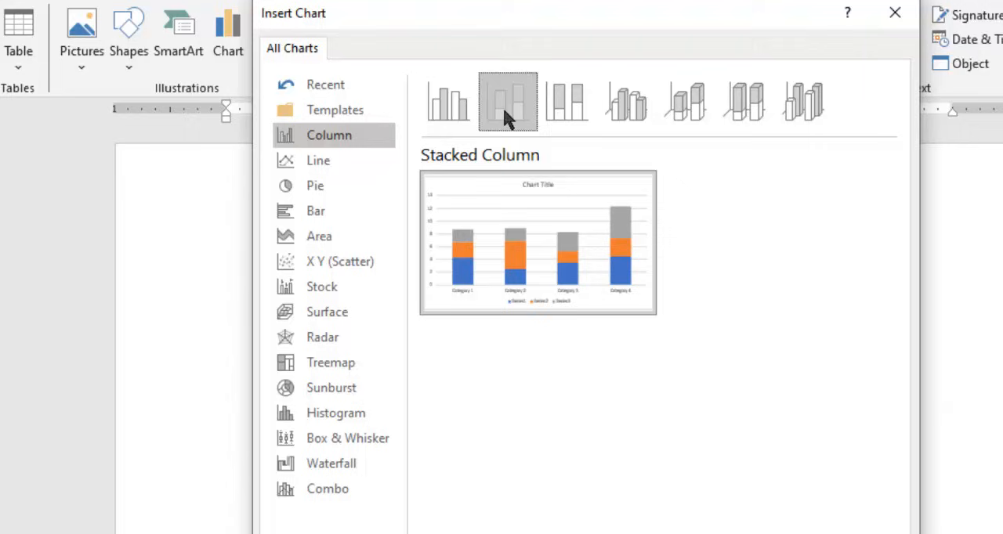
pyautogui.click(573, 113)
pyautogui.moveTo(599, 202)
pyautogui.click(805, 109)
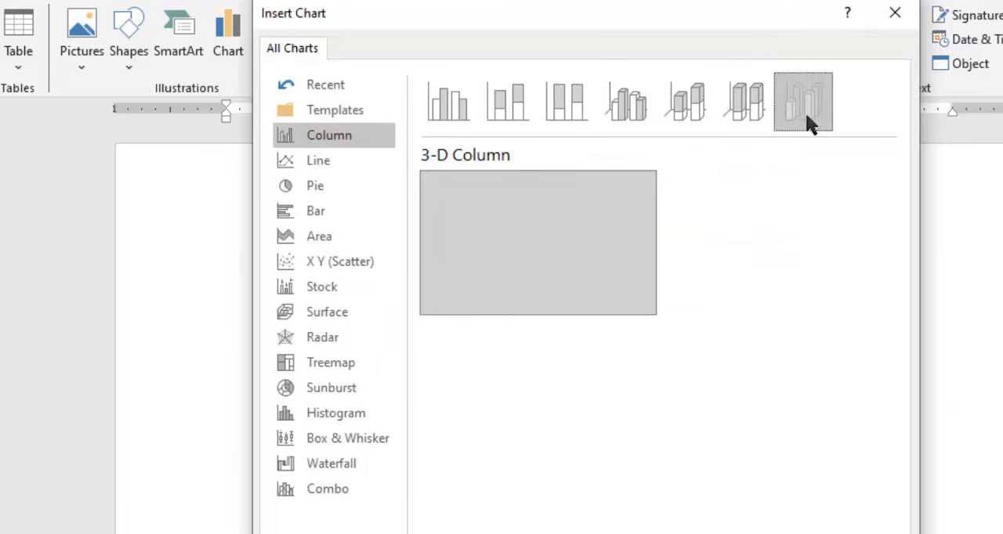
# - Insert a Clustered Column chart and reposition its data sheet window above the chart
pyautogui.click(455, 123)
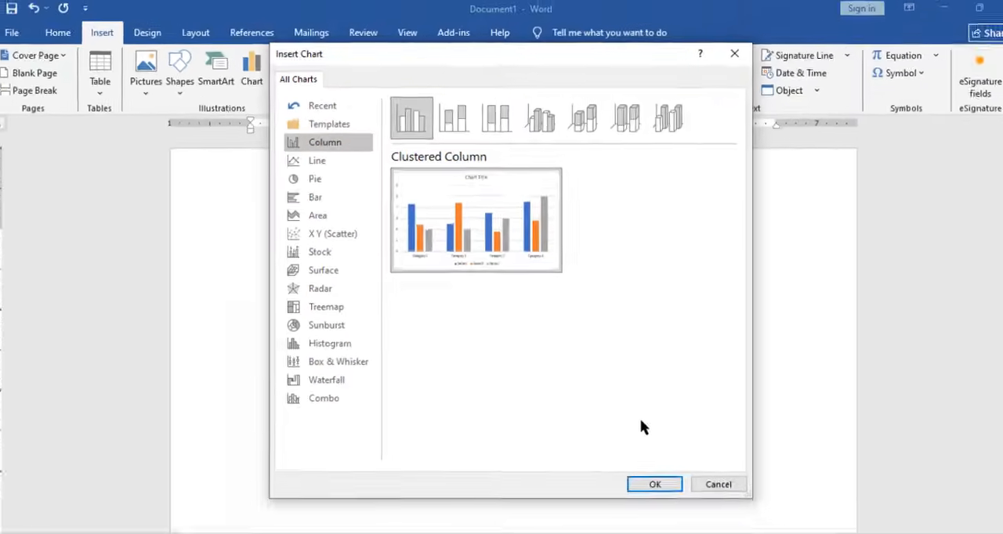
pyautogui.click(639, 479)
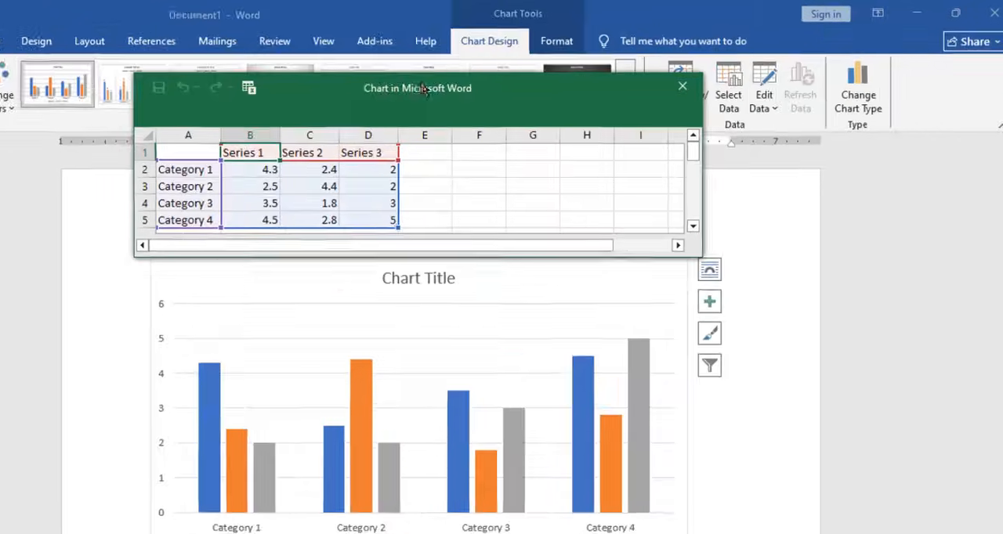
pyautogui.moveTo(485, 77); pyautogui.dragTo(440, 74)
pyautogui.moveTo(258, 98); pyautogui.dragTo(368, 98)
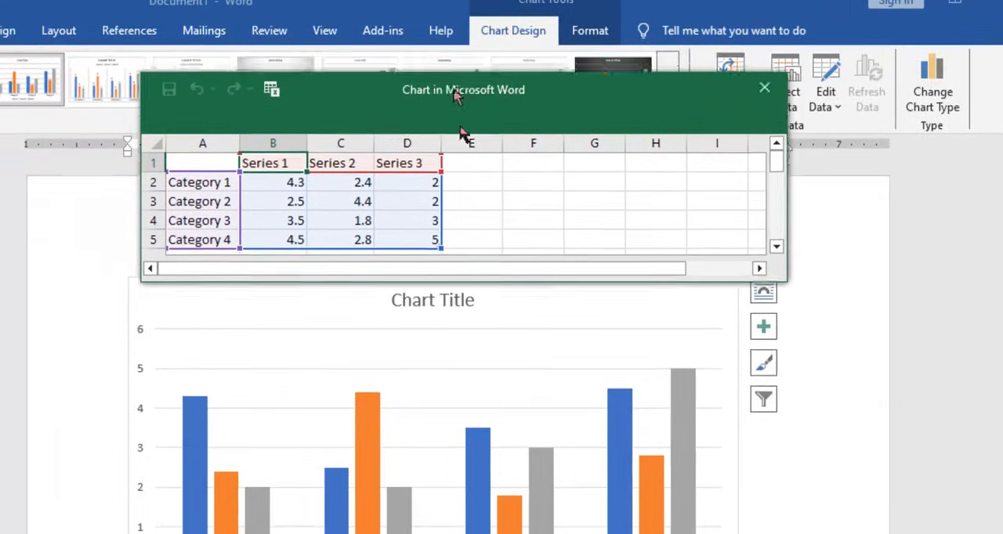
pyautogui.moveTo(457, 95); pyautogui.dragTo(421, 81)
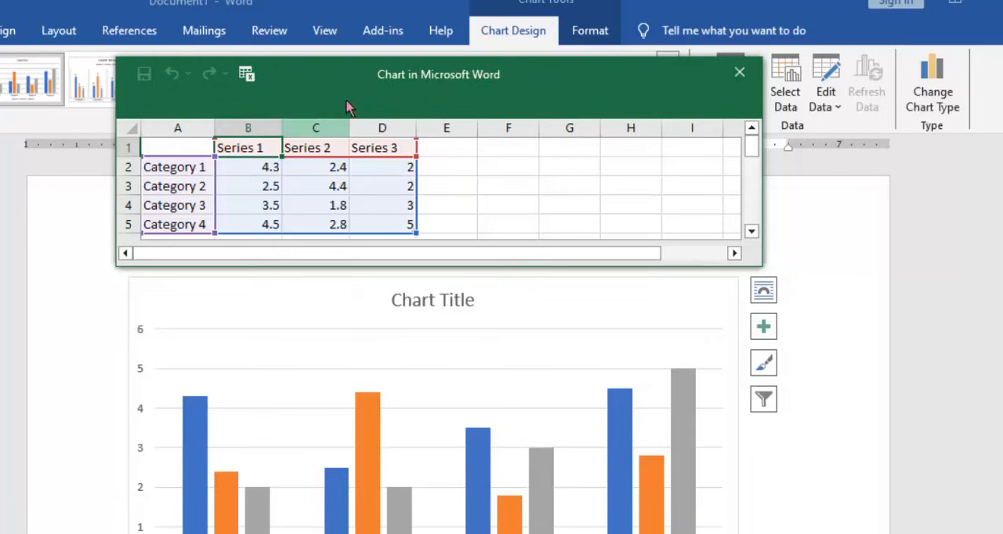
pyautogui.moveTo(380, 72)
pyautogui.mouseDown()
pyautogui.moveTo(474, 74)
pyautogui.moveTo(364, 81)
pyautogui.mouseUp()
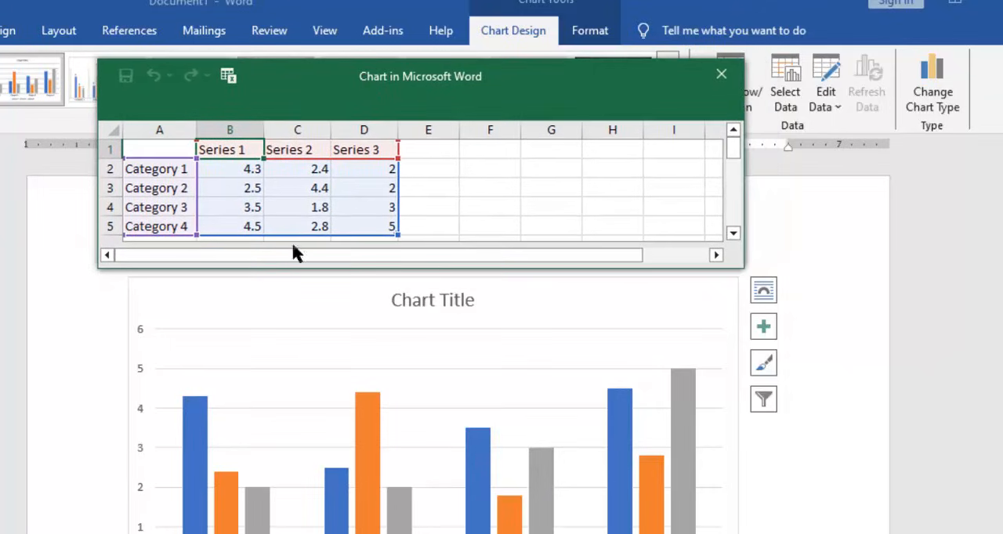
# - Examine how the data sheet's headers and values relate to the chart's category axis and Series 1 columns
pyautogui.click(254, 192)
pyautogui.click(241, 168)
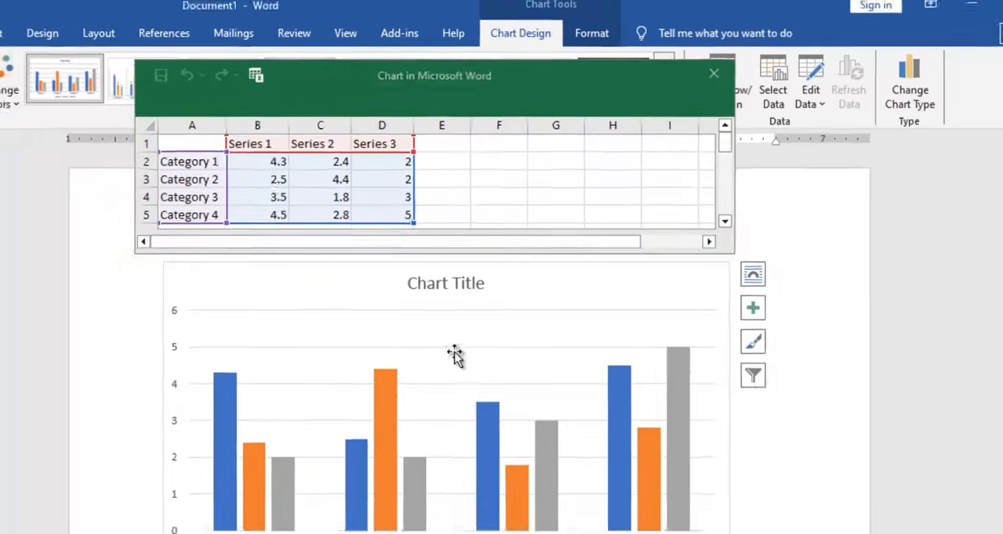
pyautogui.click(429, 399)
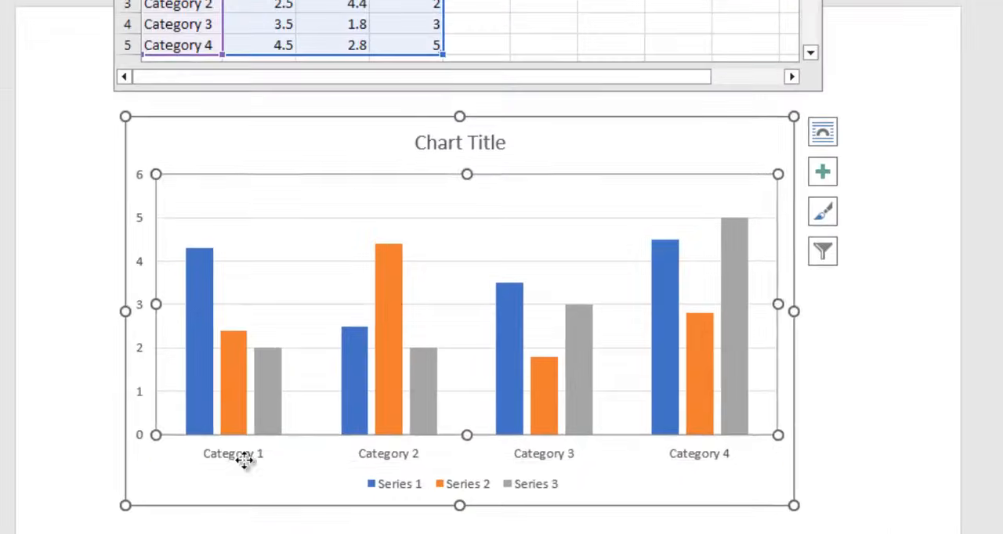
pyautogui.doubleClick(248, 458)
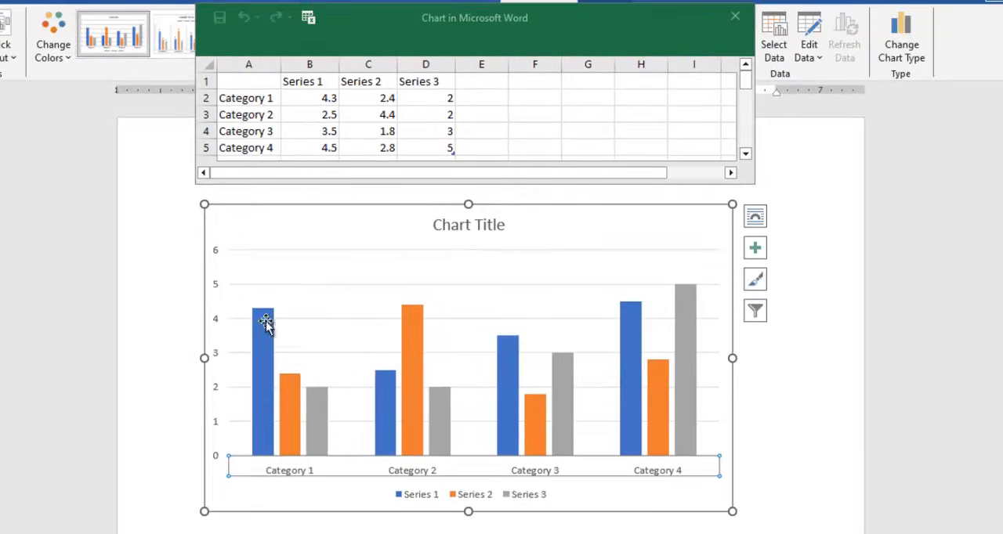
pyautogui.click(227, 314)
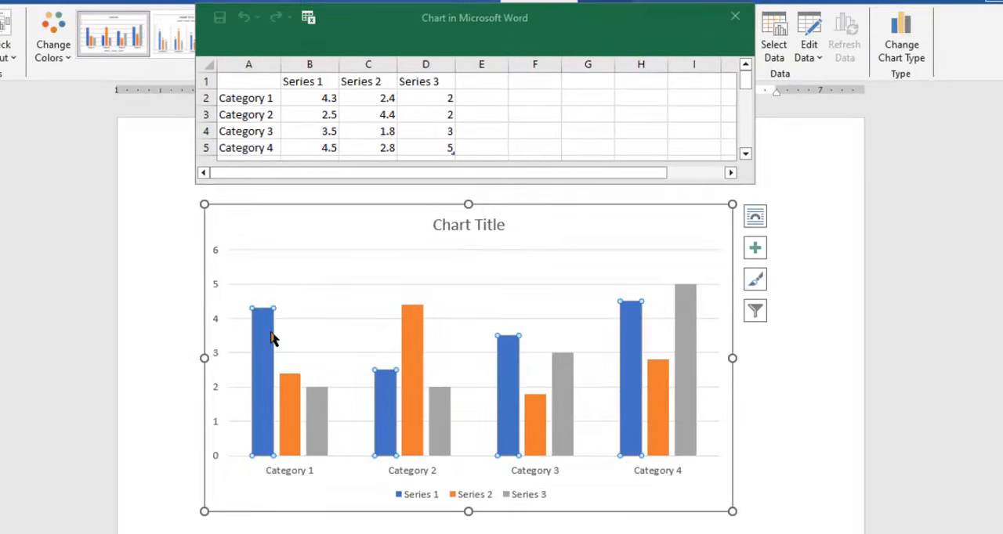
pyautogui.moveTo(273, 335)
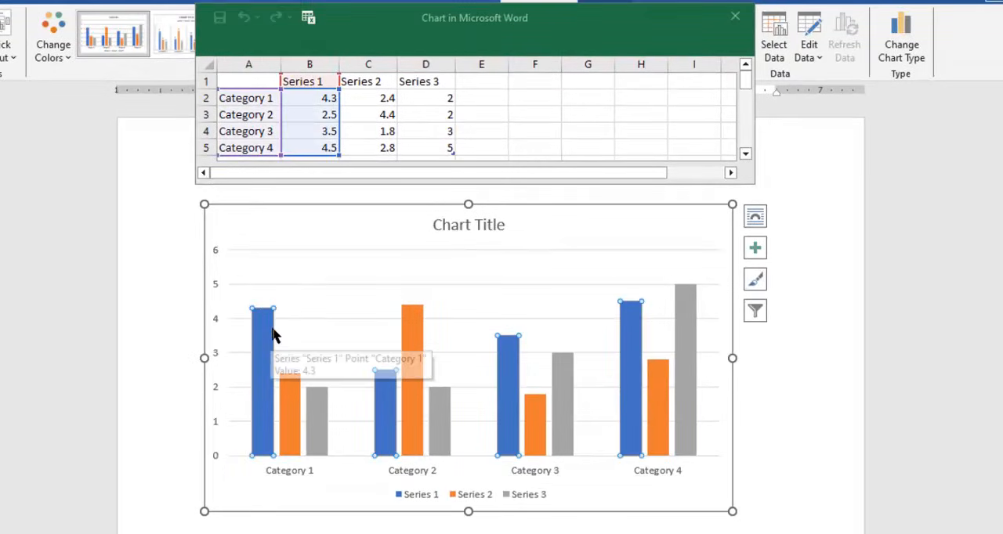
pyautogui.click(319, 81)
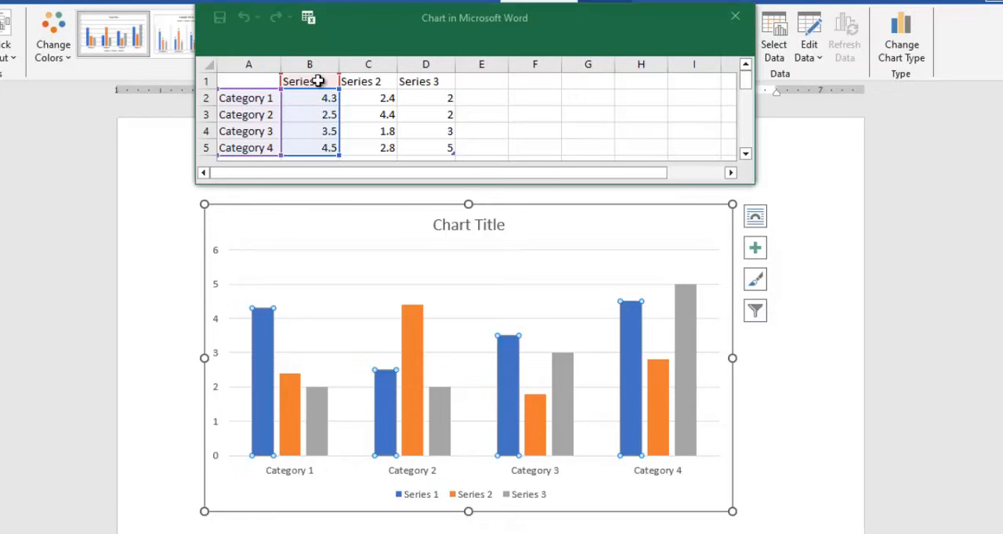
pyautogui.moveTo(464, 49); pyautogui.dragTo(459, 44)
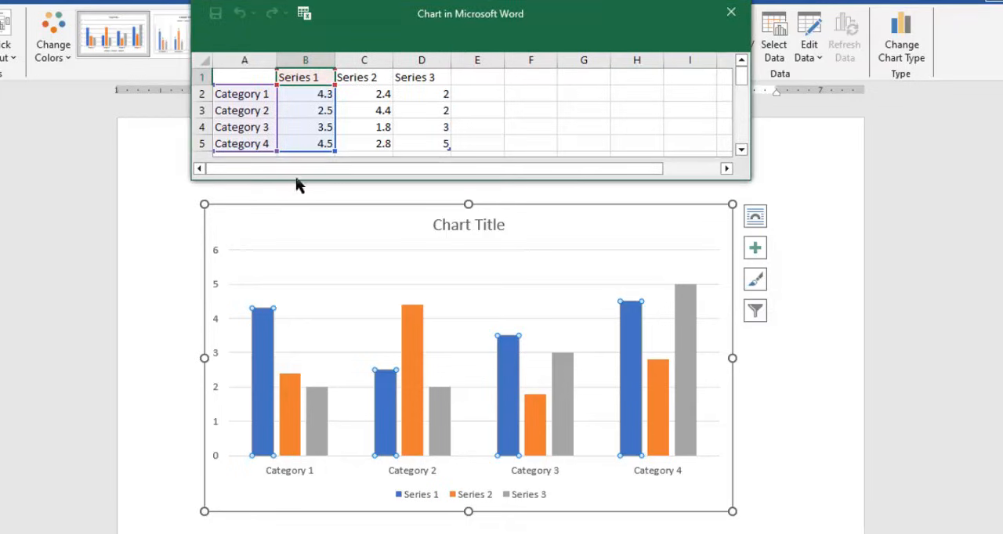
pyautogui.click(248, 95)
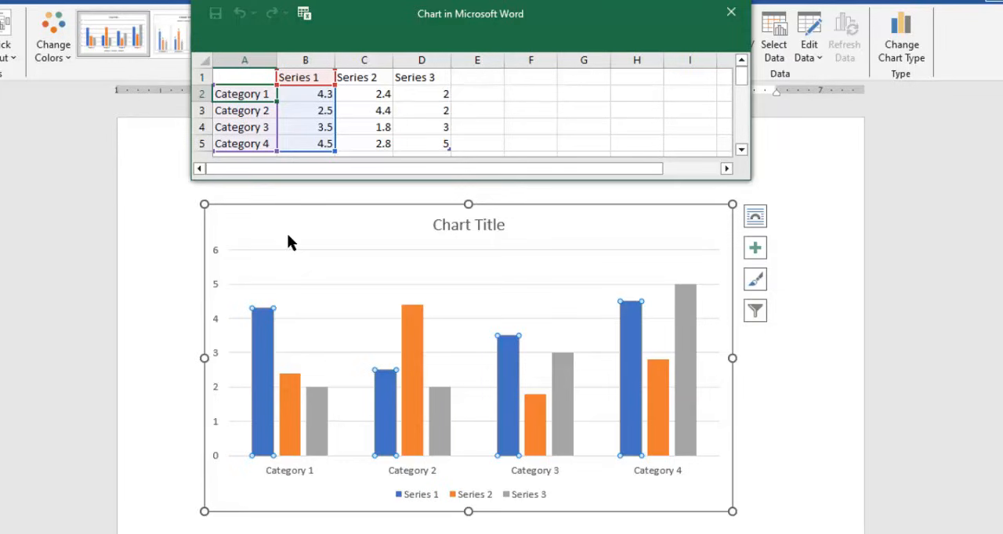
pyautogui.click(434, 94)
pyautogui.click(539, 78)
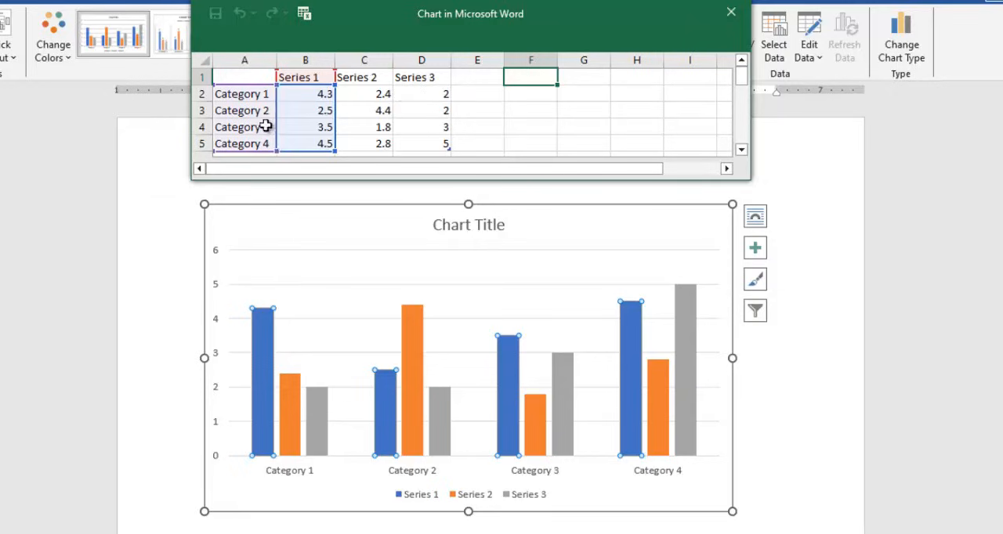
# - Rename Category 1 and Category 2 as January and February in the chart's data sheet
pyautogui.click(266, 95)
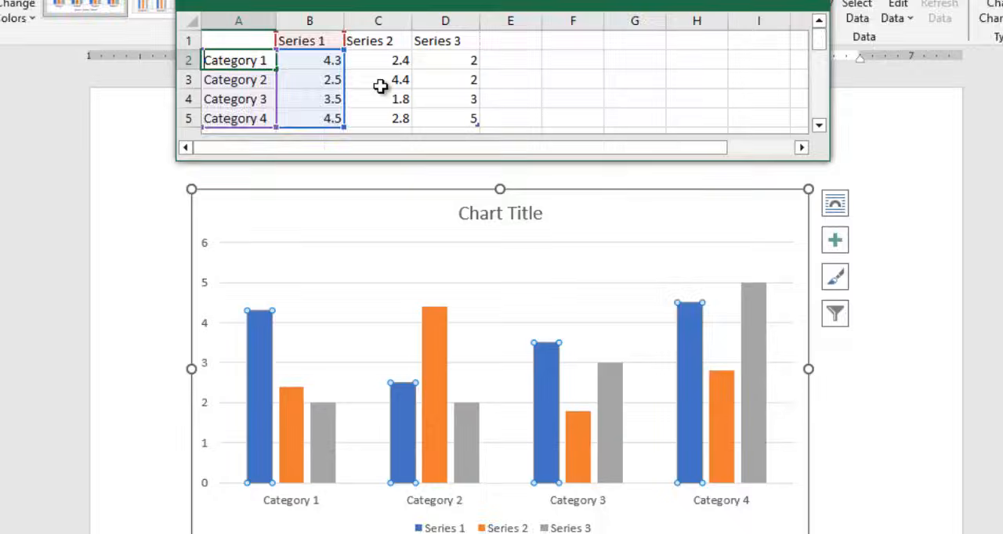
pyautogui.write('January')
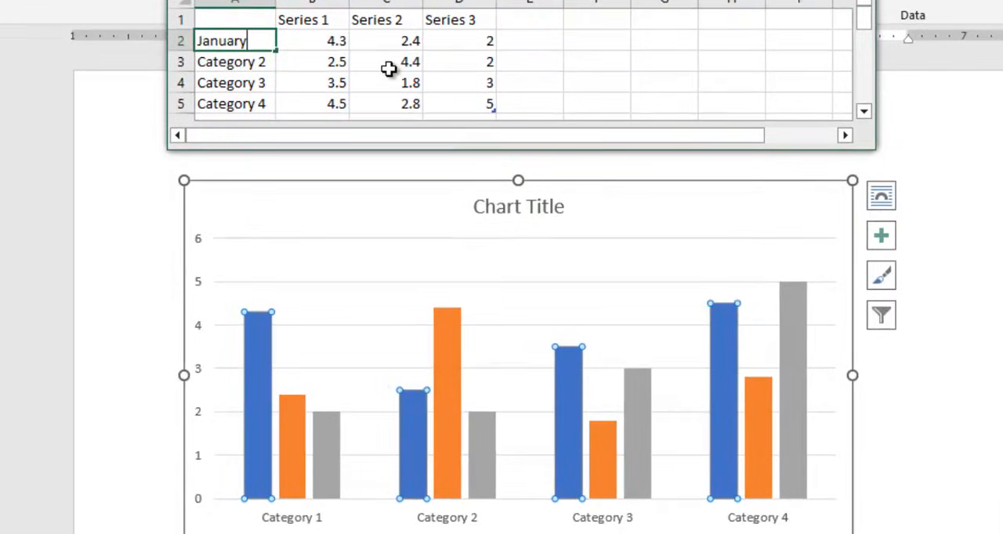
pyautogui.press('Return')
pyautogui.write('February')
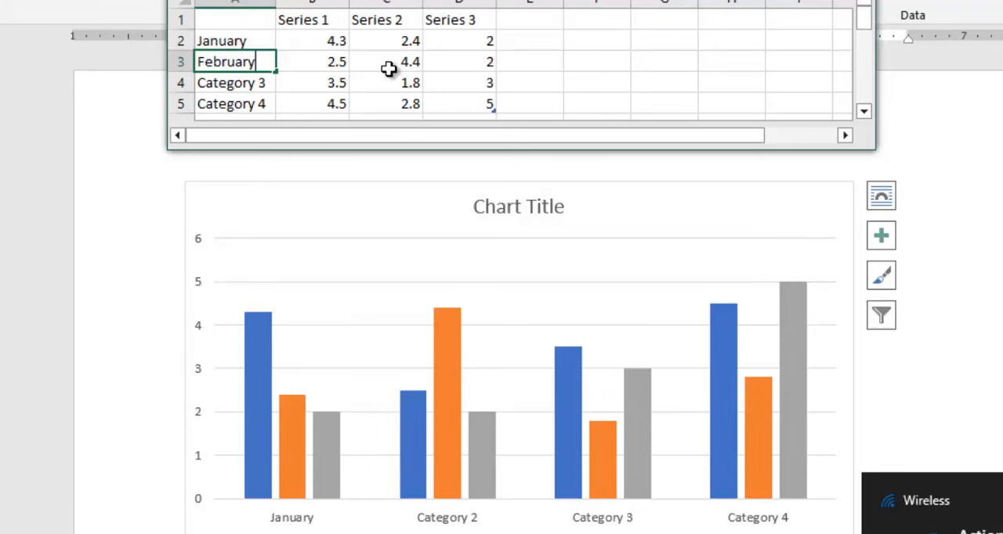
pyautogui.press('Return')
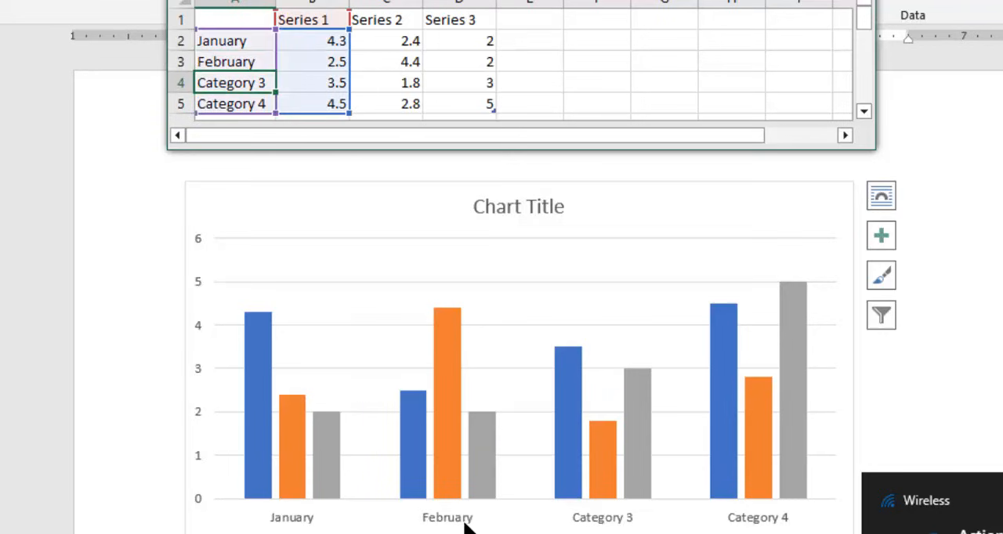
# - Rename Category 3 and Category 4 as March and April in the chart's data sheet
pyautogui.click(465, 523)
pyautogui.click(304, 83)
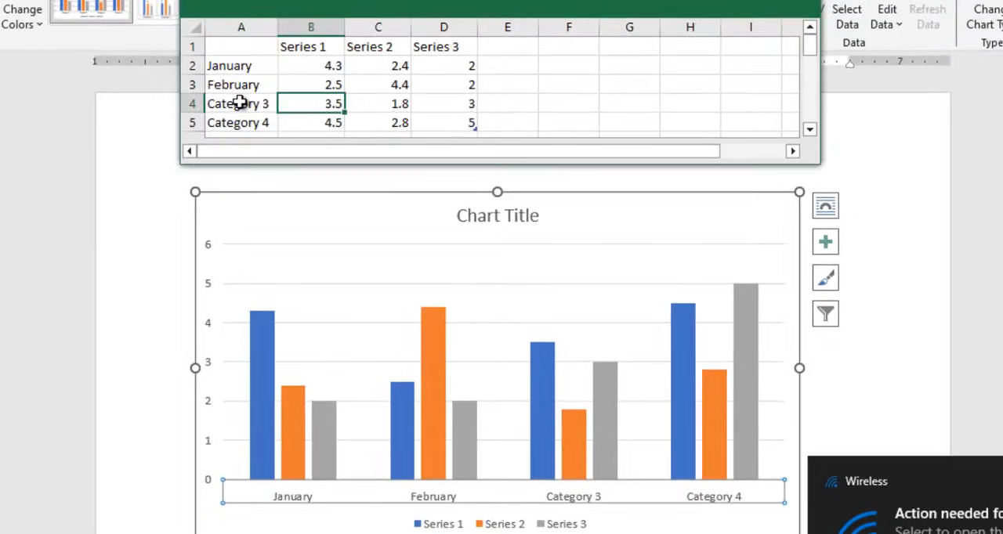
pyautogui.click(239, 103)
pyautogui.write('Ma')
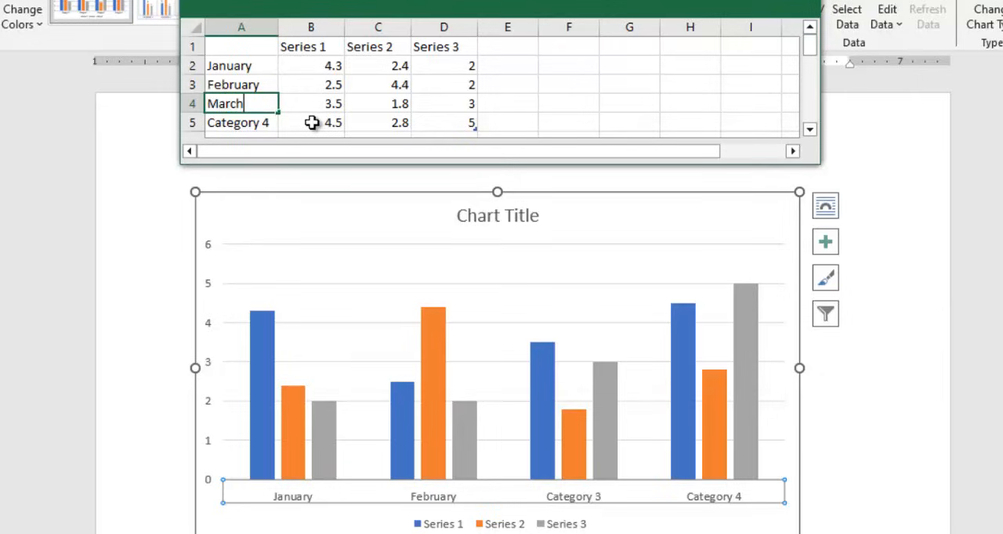
pyautogui.write('rch')
pyautogui.press('Return')
pyautogui.write('A')
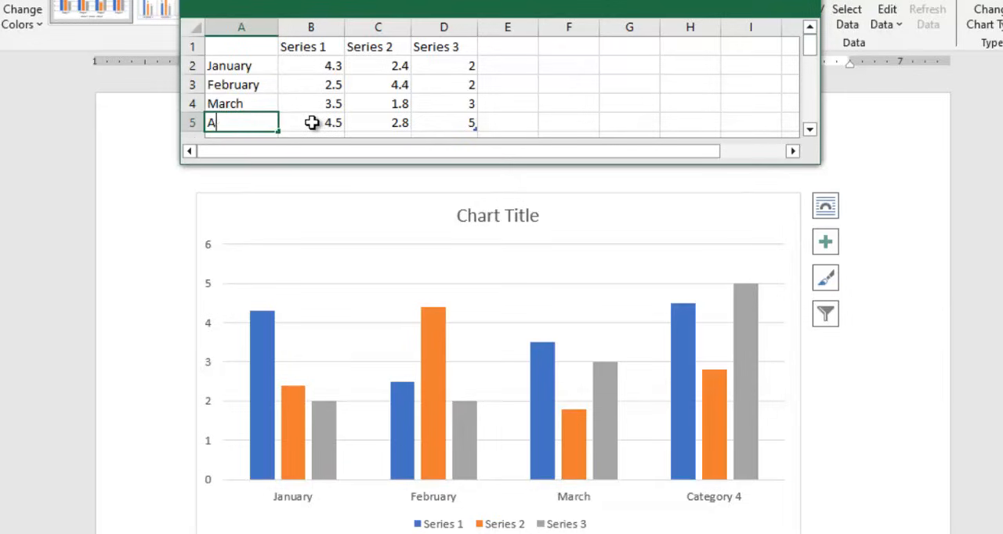
pyautogui.write('pril')
pyautogui.press('Return')
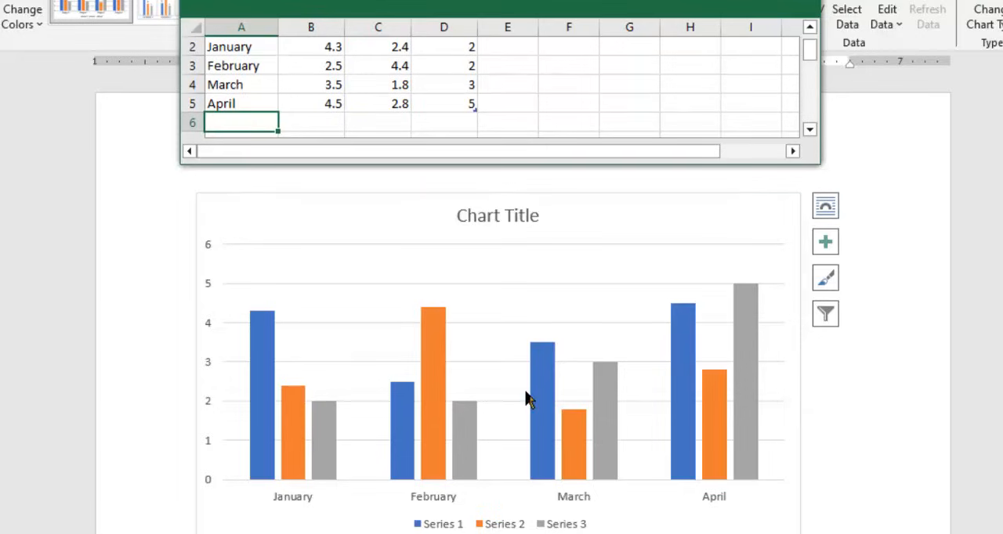
# - Add two more category rows, May and June, below April in the data sheet
pyautogui.write('May')
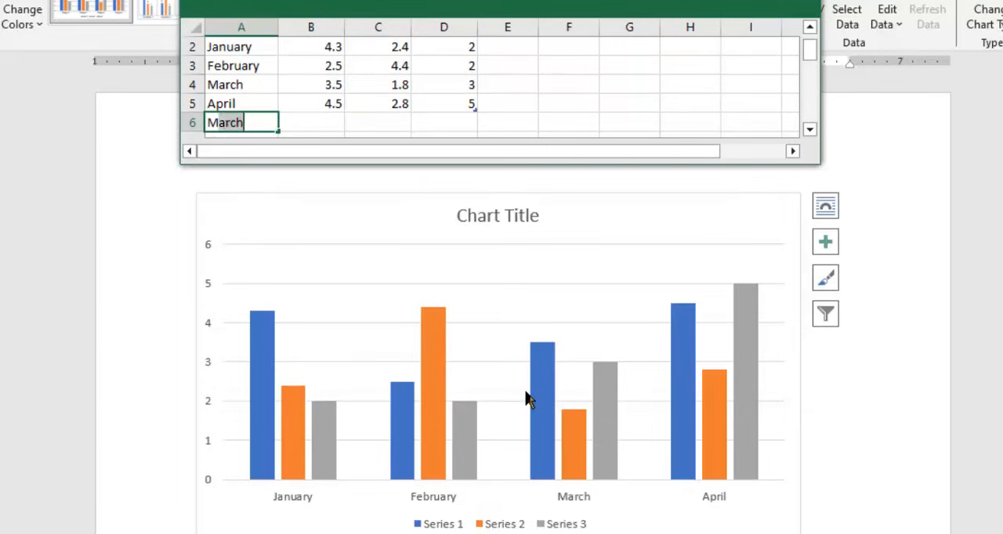
pyautogui.press('Return')
pyautogui.write('June')
pyautogui.press('Return')
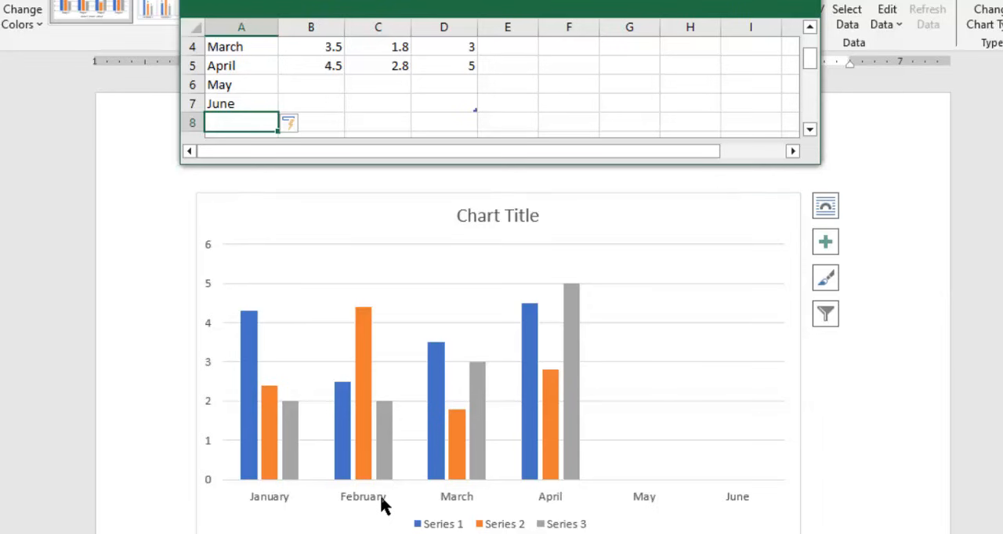
# - Rename the three data series in row 1 as Mouse, Keyboard and Monitor
pyautogui.scroll(1, 309, 84)
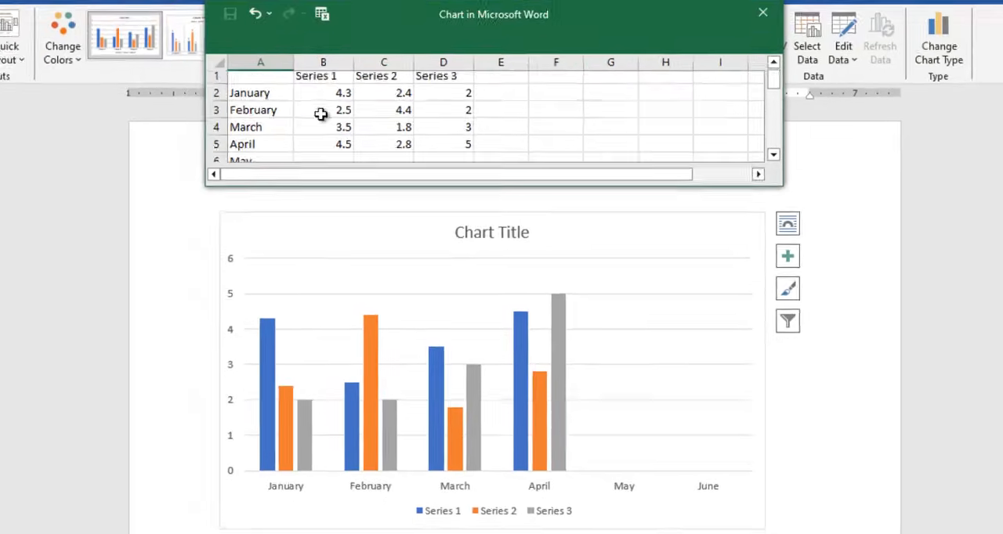
pyautogui.click(323, 78)
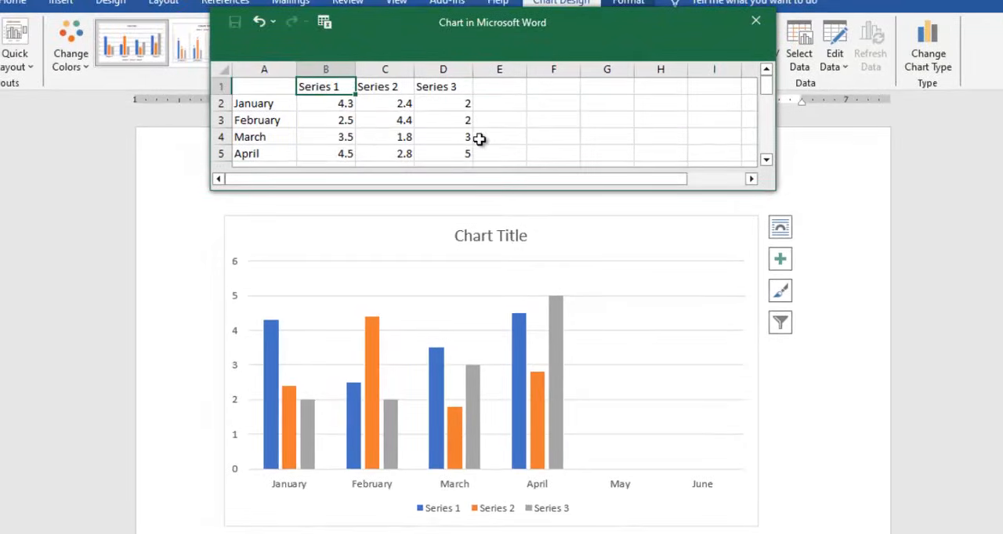
pyautogui.write('Mouse')
pyautogui.press('Tab')
pyautogui.write('Ke')
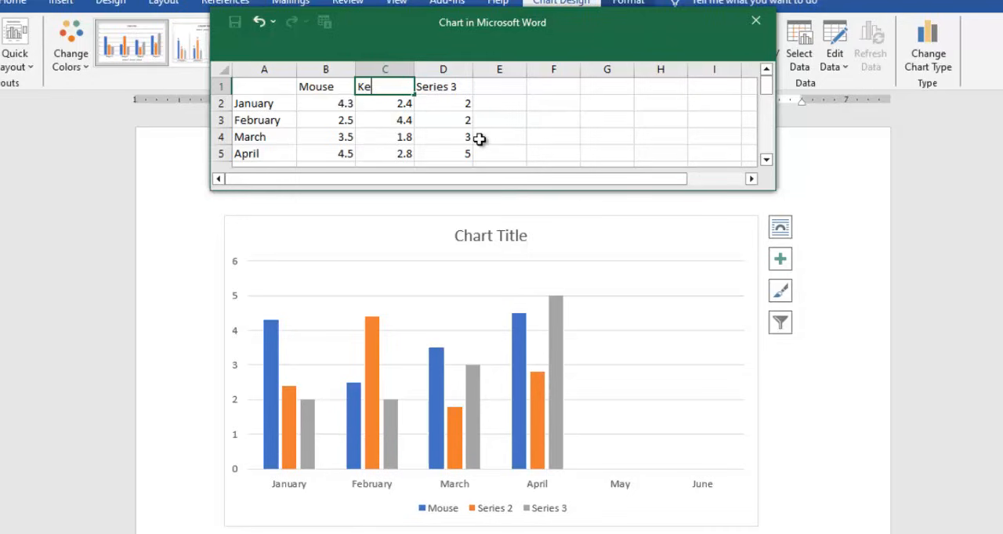
pyautogui.press('Tab')
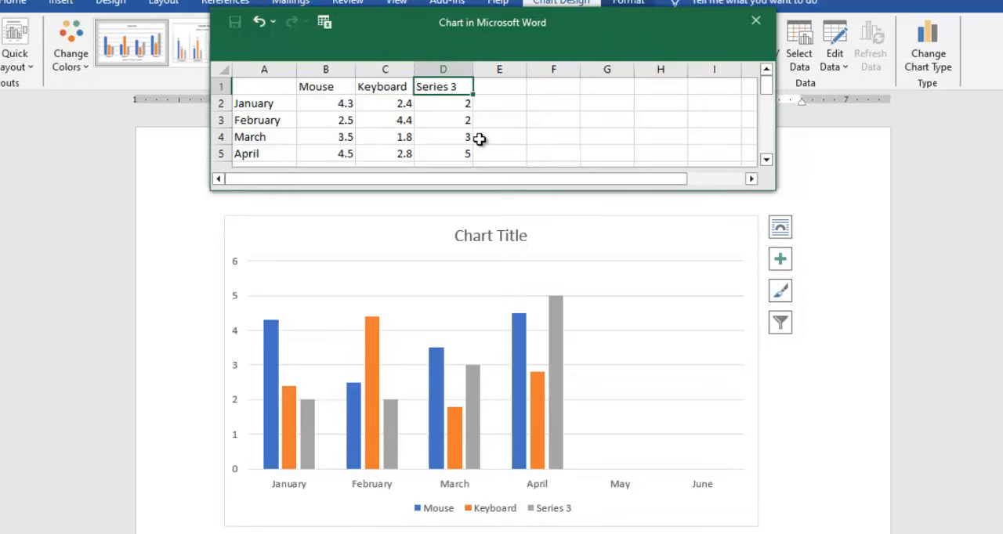
pyautogui.write('Monitor')
pyautogui.press('Return')
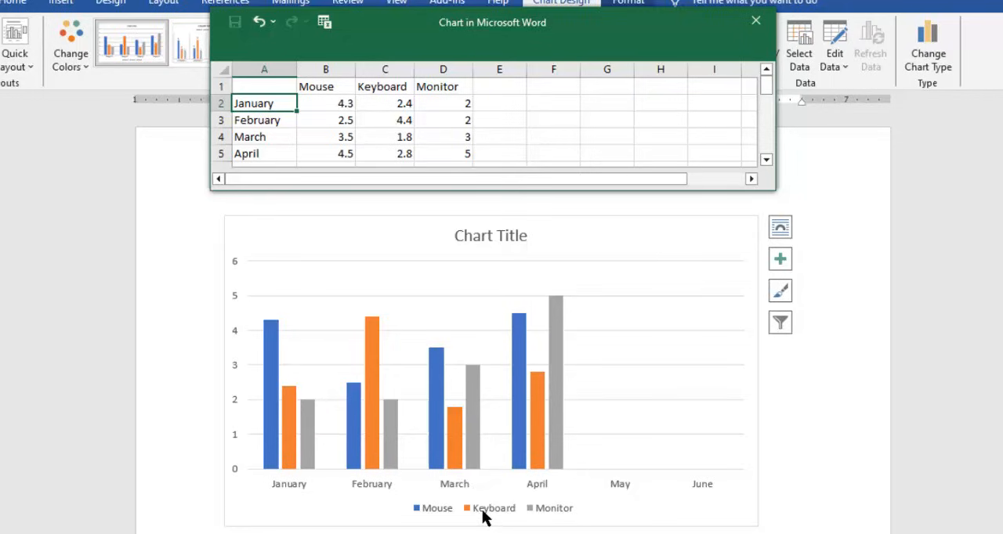
# - Add two more data series, UPS and Adapter, after Monitor in row 1 of the data sheet
pyautogui.click(470, 89)
pyautogui.click(500, 86)
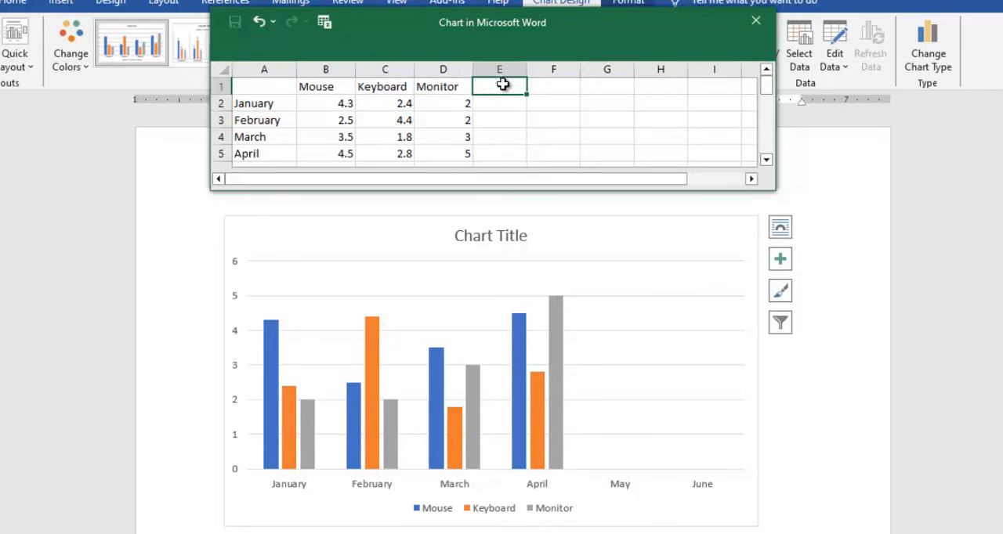
pyautogui.write('UPS')
pyautogui.press('Tab')
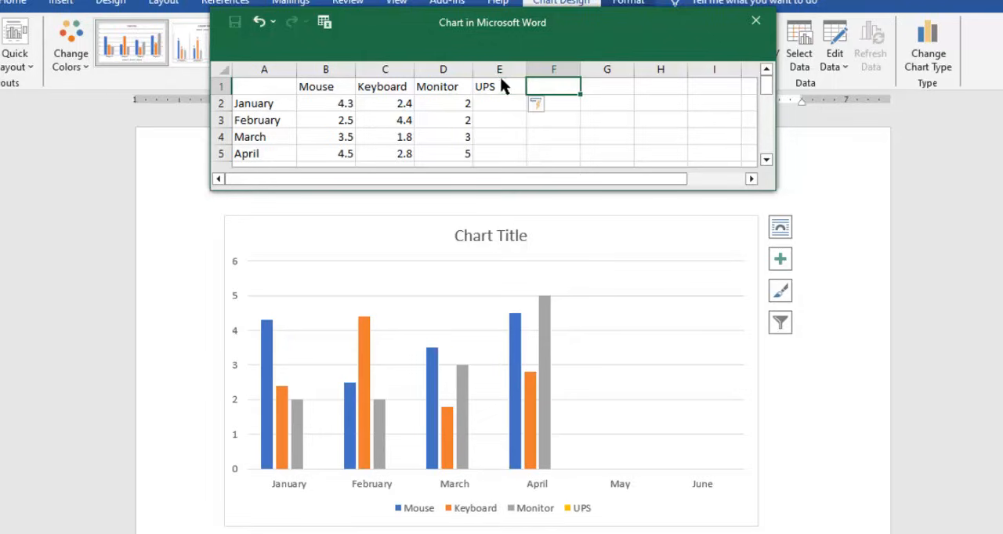
pyautogui.write('Adapter')
pyautogui.press('Return')
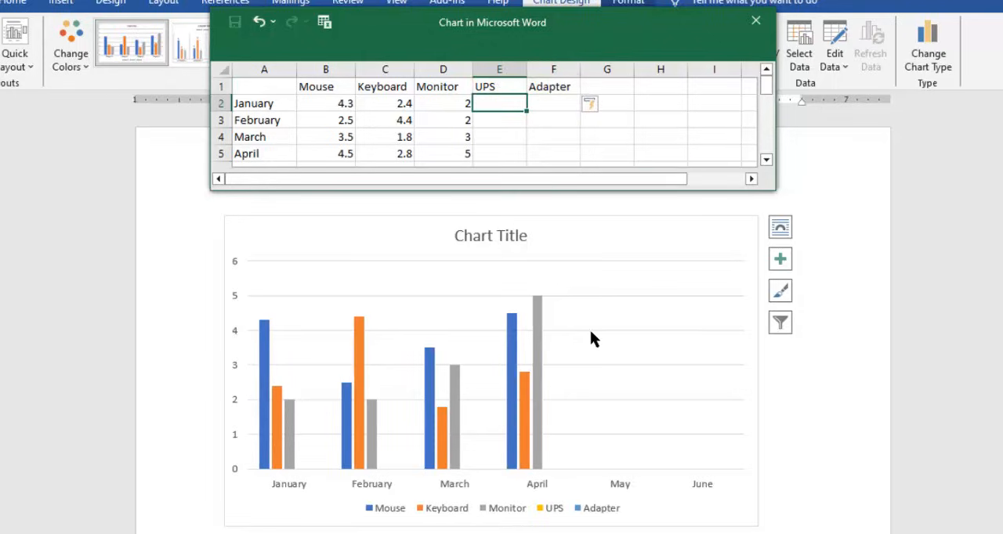
# - Clear the sample values in the January to April rows from the Mouse column through the Adapter column
pyautogui.moveTo(502, 99); pyautogui.dragTo(527, 169)
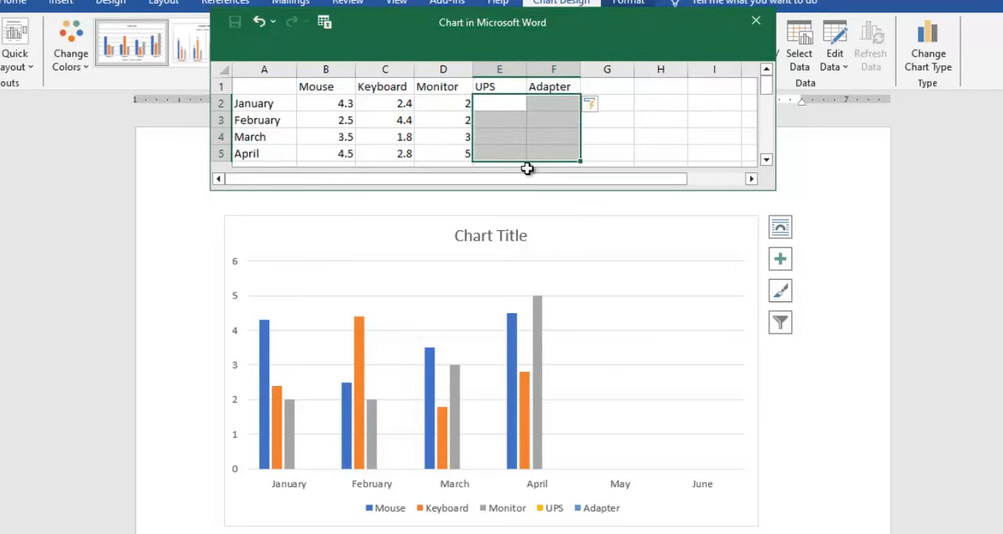
pyautogui.click(612, 323)
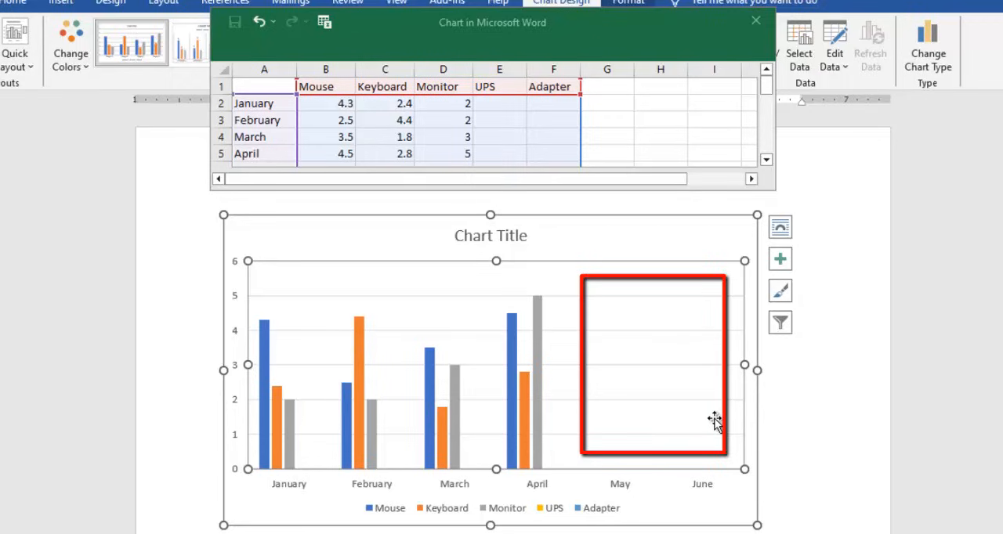
pyautogui.click(374, 118)
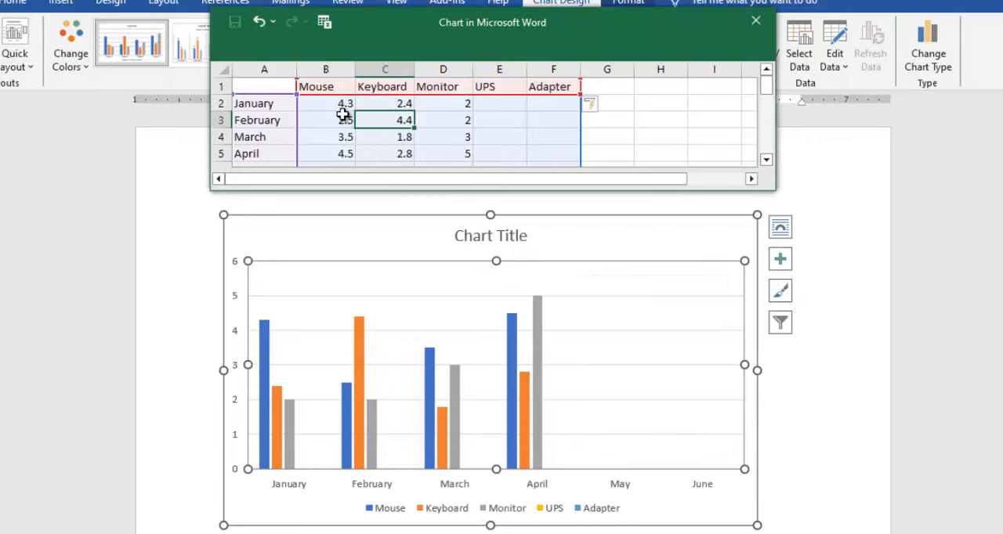
pyautogui.click(340, 103)
pyautogui.moveTo(325, 103); pyautogui.dragTo(544, 163)
pyautogui.press('Delete')
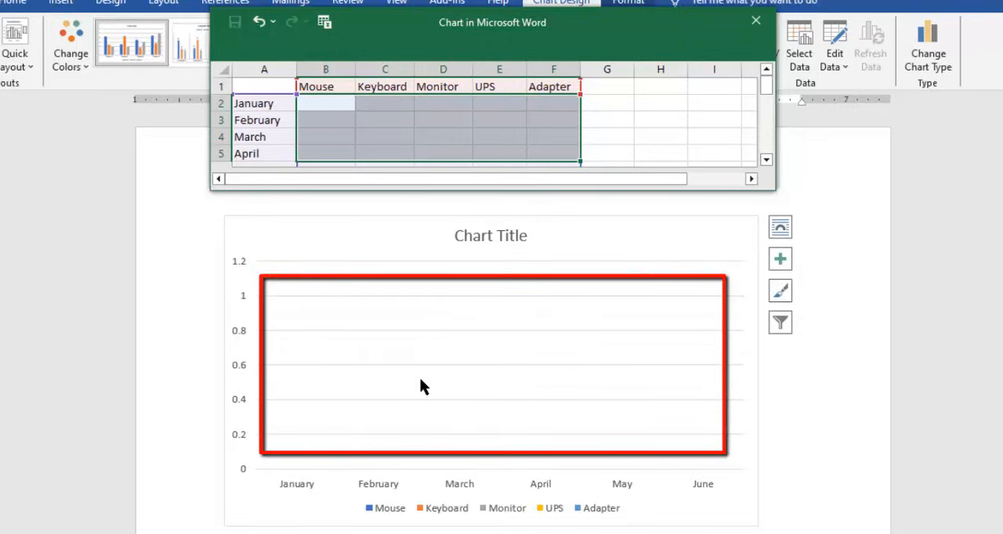
# - Enter the January values 5000 for Mouse and 4500 for Keyboard
pyautogui.click(331, 106)
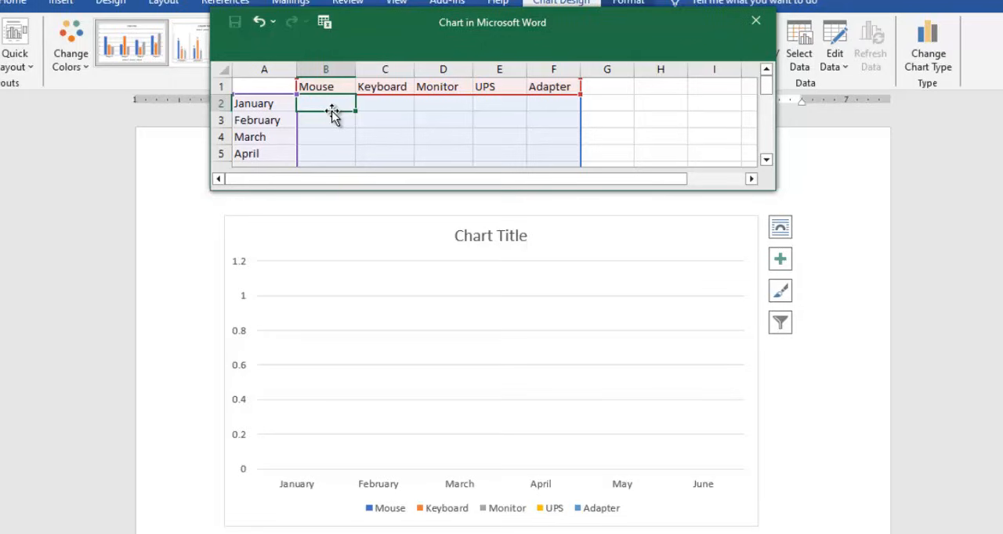
pyautogui.write('5')
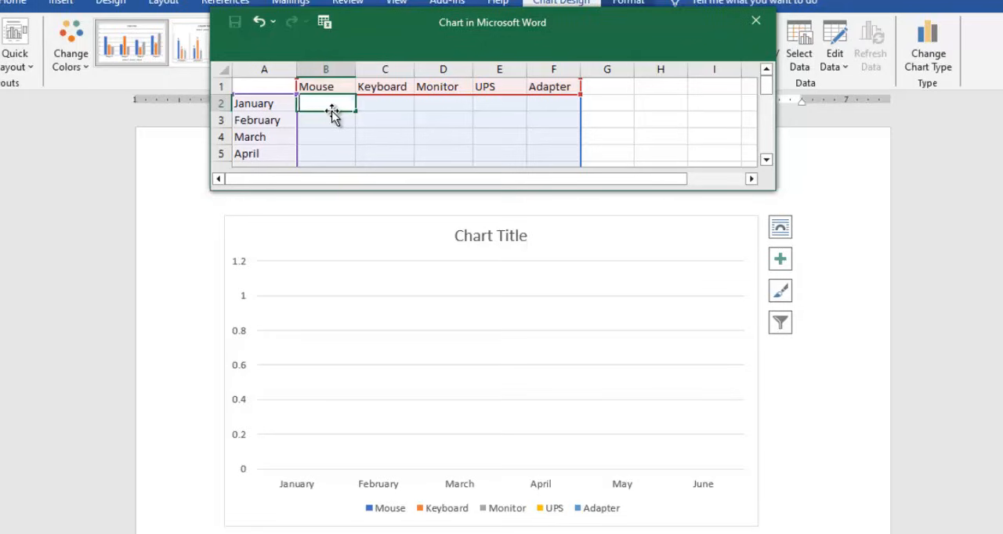
pyautogui.write('000')
pyautogui.press('Return')
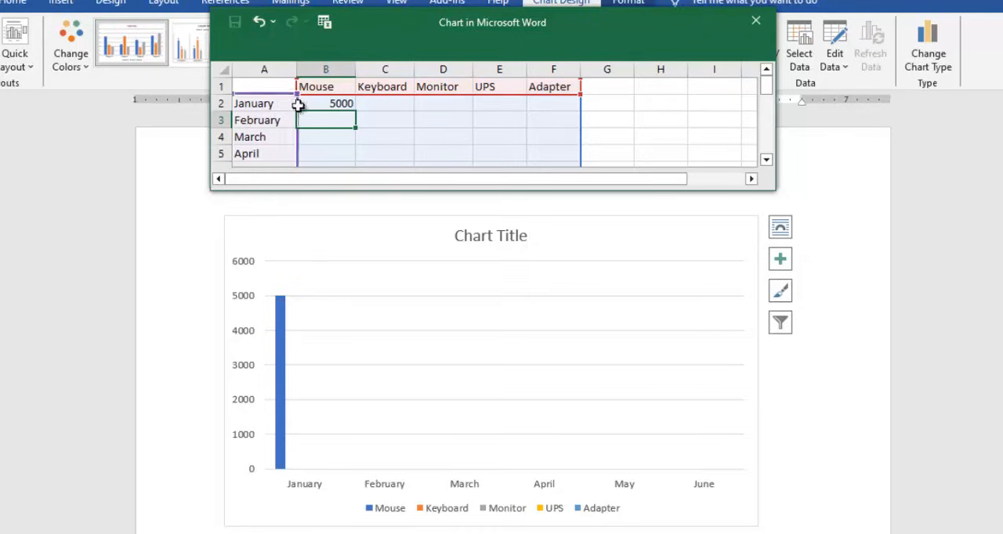
pyautogui.click(323, 103)
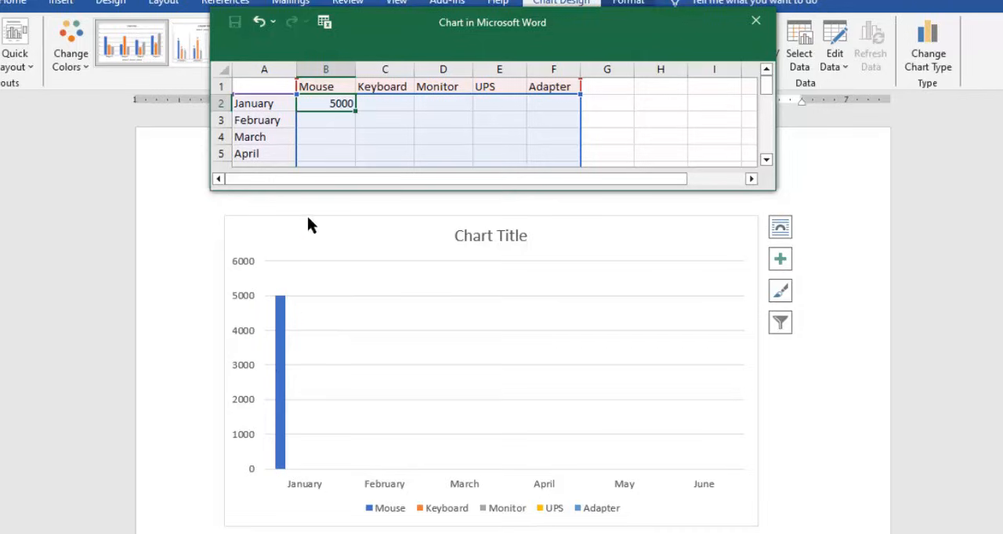
pyautogui.click(386, 106)
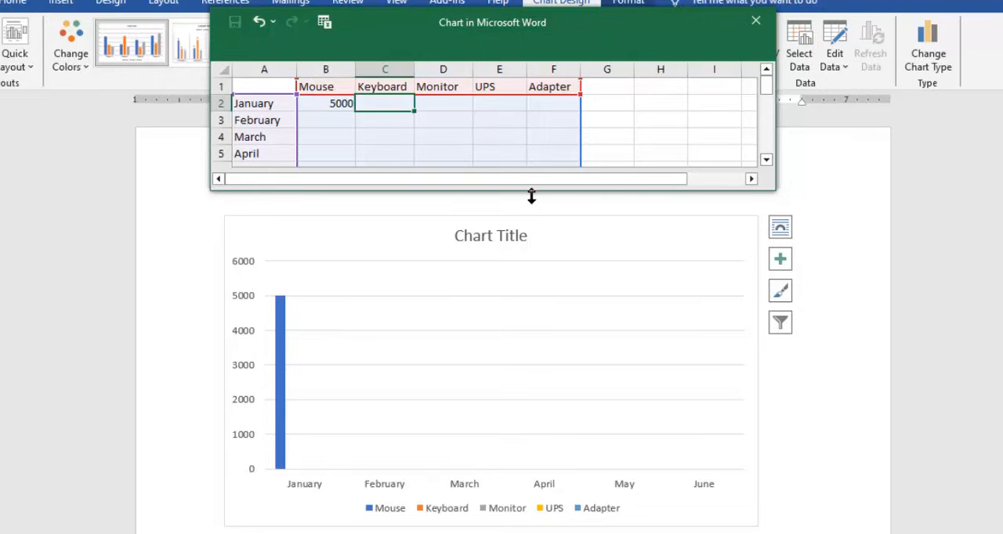
pyautogui.write('45')
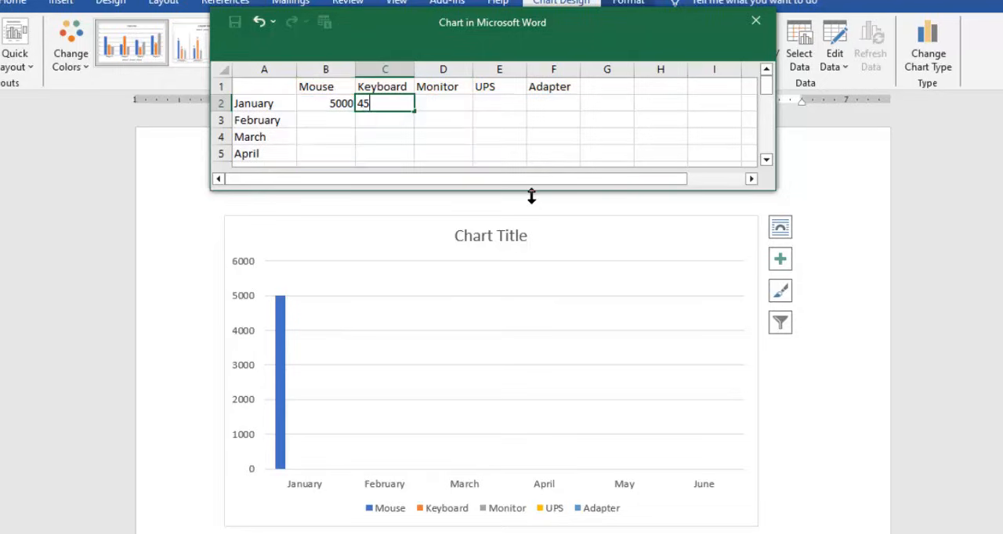
pyautogui.write('00')
pyautogui.press('Return')
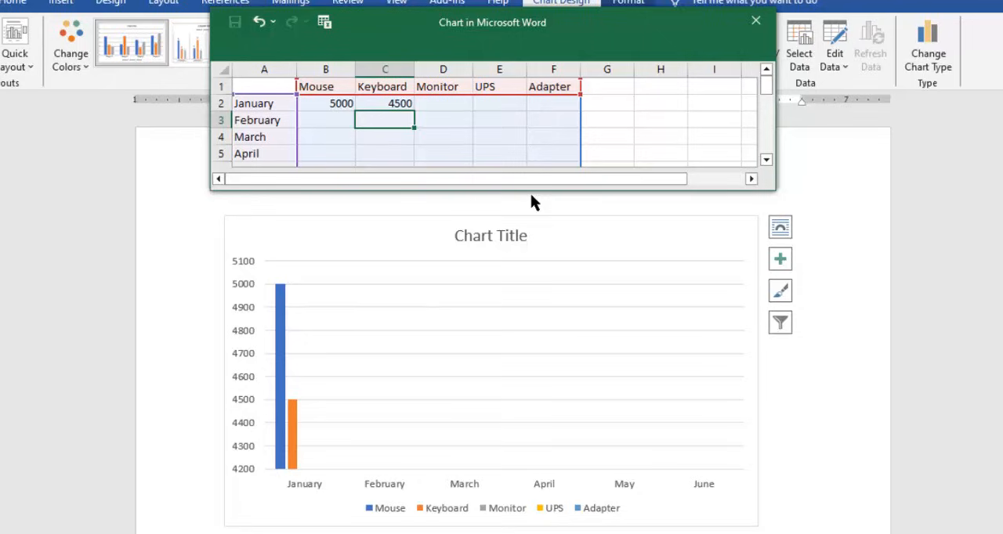
# - Enter the January values 10000 for Monitor and 8000 for UPS
pyautogui.click(421, 106)
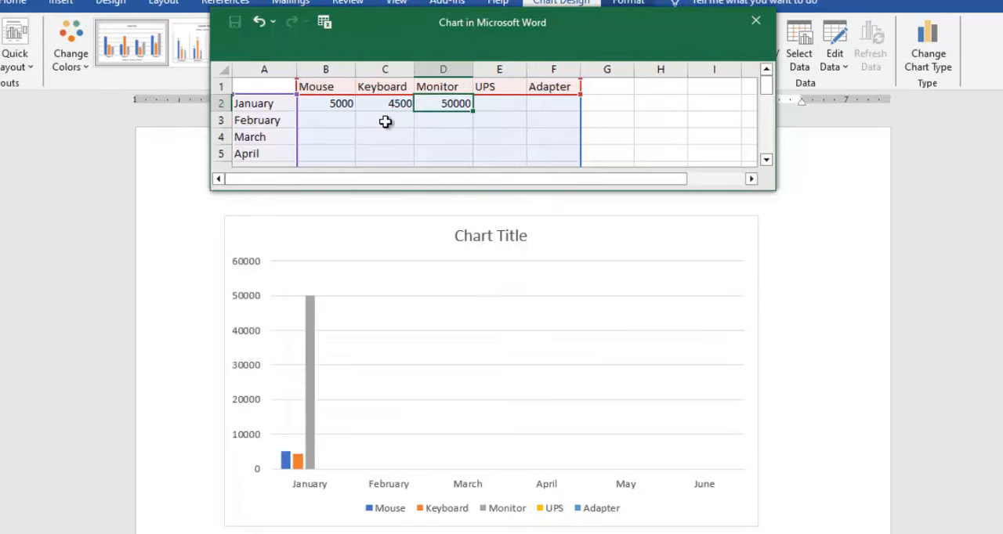
pyautogui.write('10000')
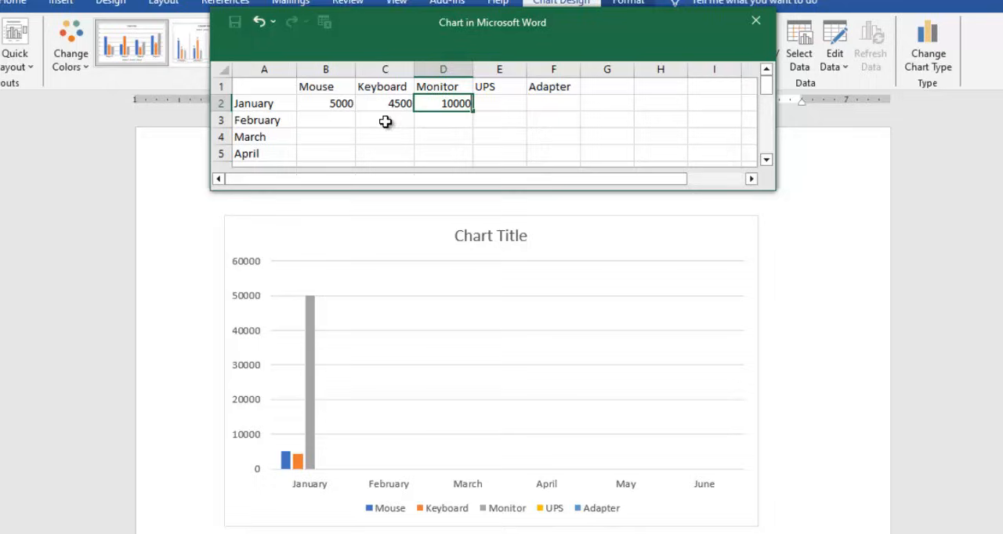
pyautogui.press('Return')
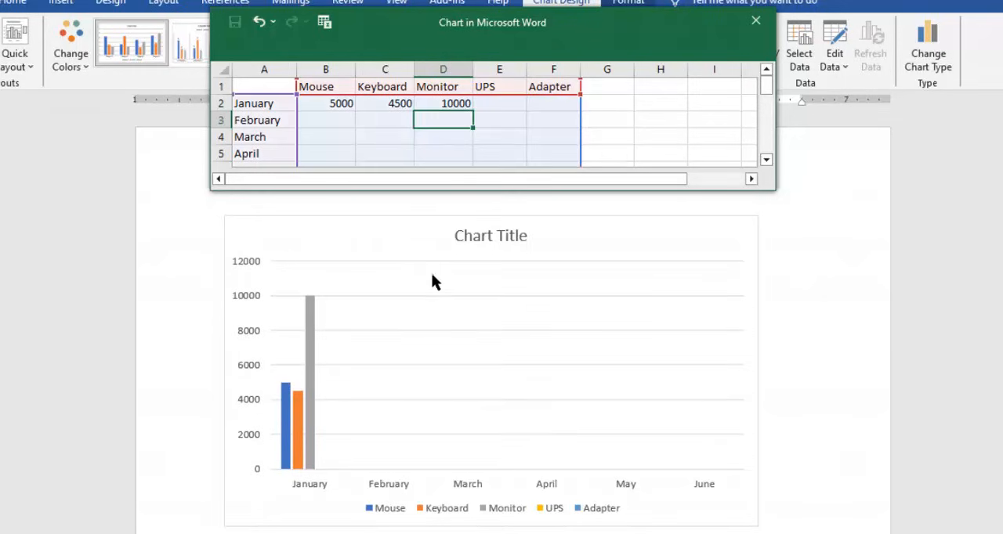
pyautogui.click(519, 106)
pyautogui.write('8')
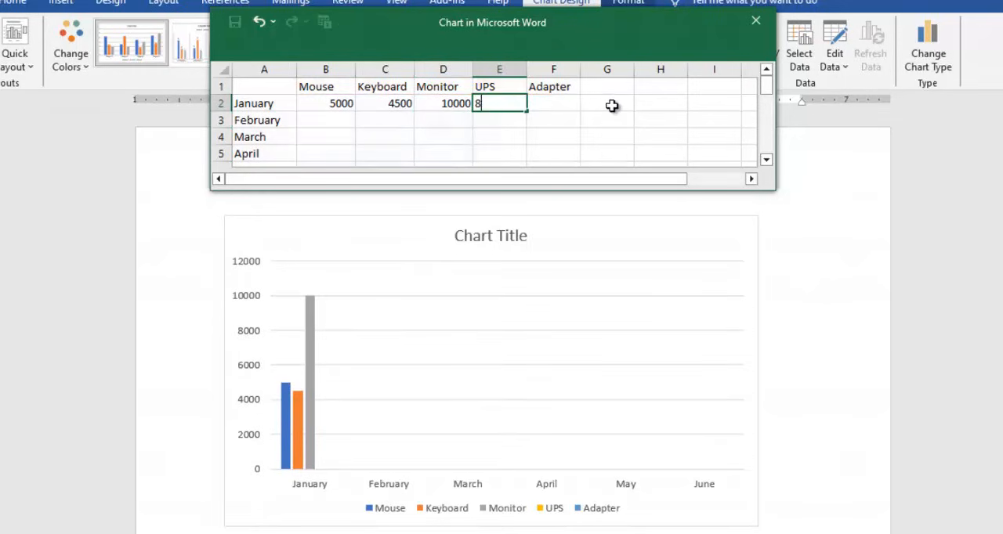
pyautogui.write('000')
# - Set the January value for Adapter to 3000
pyautogui.click(568, 114)
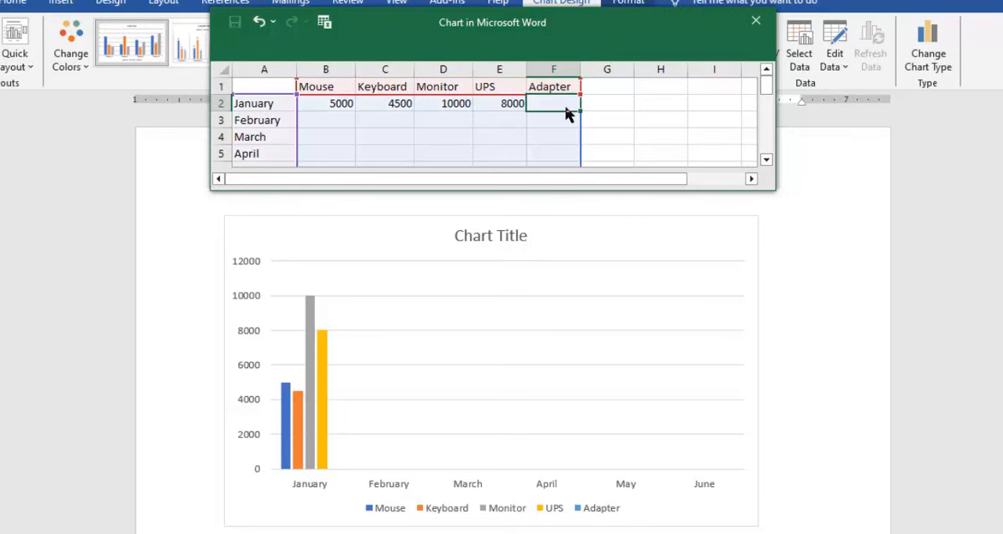
pyautogui.write('300')
pyautogui.press('Return')
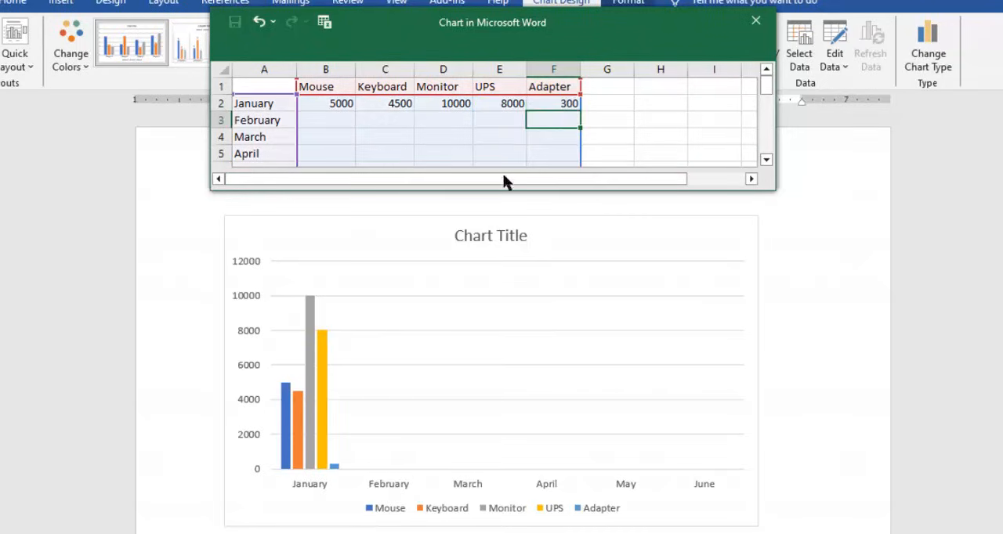
pyautogui.click(544, 103)
pyautogui.write('3000')
pyautogui.press('Return')
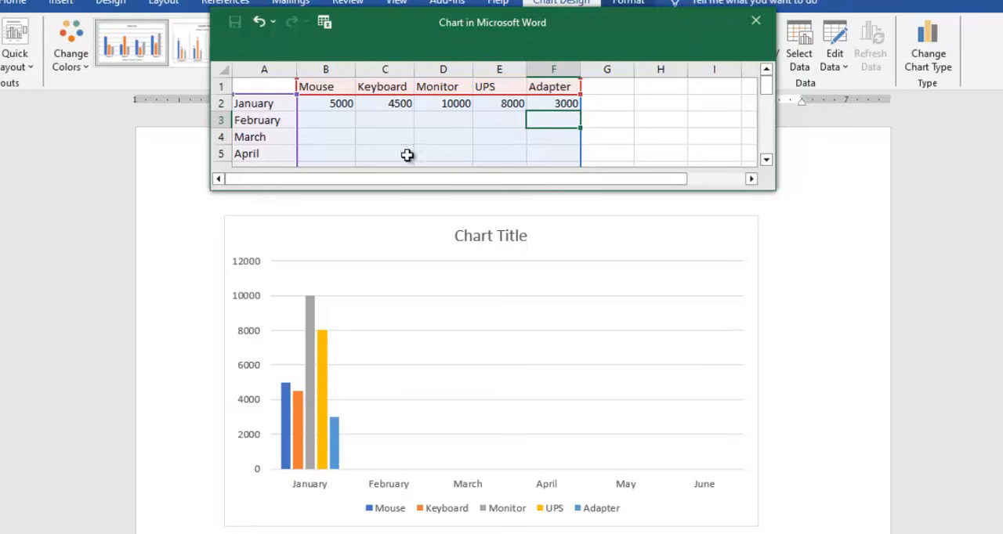
# - Fill the January values of all five products down through the June row
pyautogui.click(329, 123)
pyautogui.click(329, 139)
pyautogui.click(332, 154)
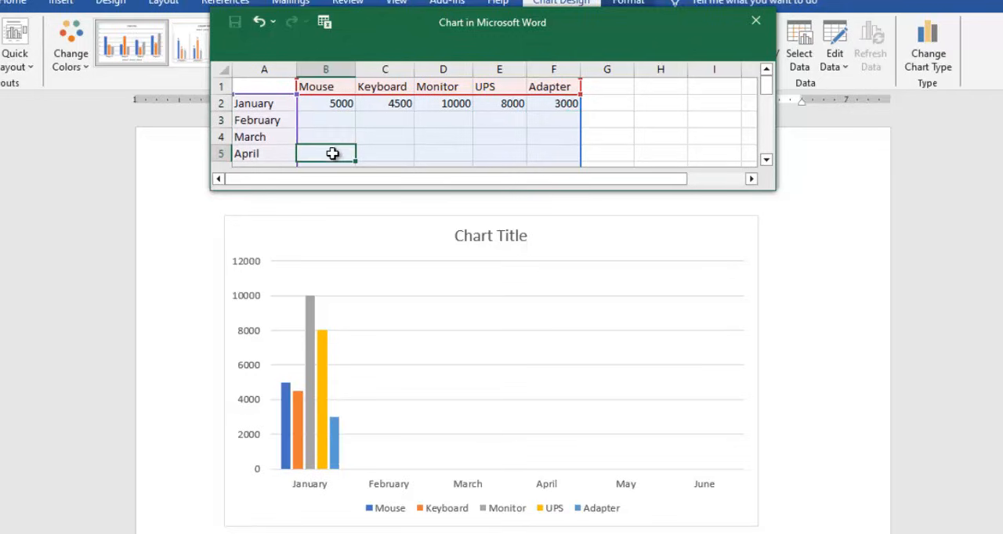
pyautogui.scroll(-2, 332, 154)
pyautogui.scroll(2, 383, 139)
pyautogui.moveTo(334, 103); pyautogui.dragTo(559, 109)
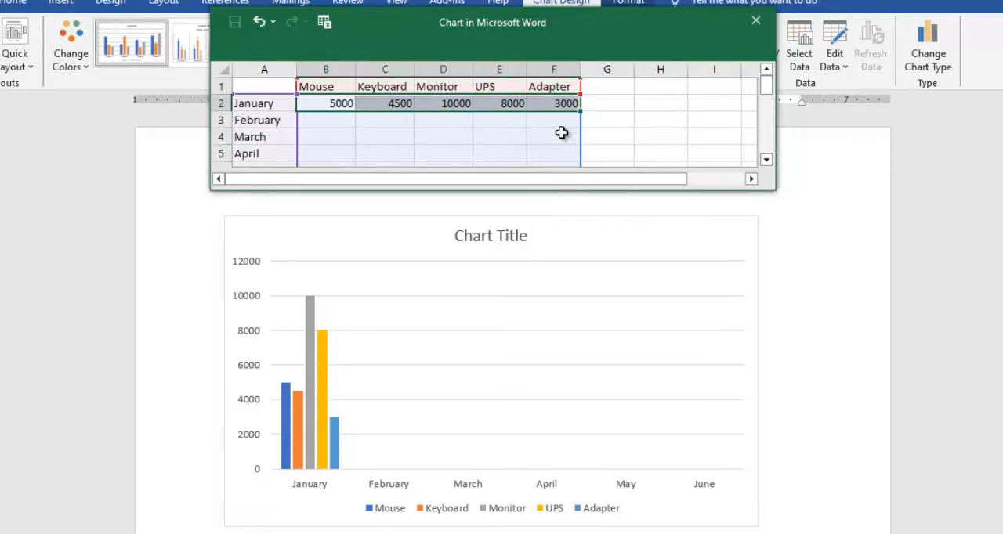
pyautogui.rightClick(554, 106)
pyautogui.click(589, 161)
pyautogui.moveTo(584, 111); pyautogui.dragTo(581, 158)
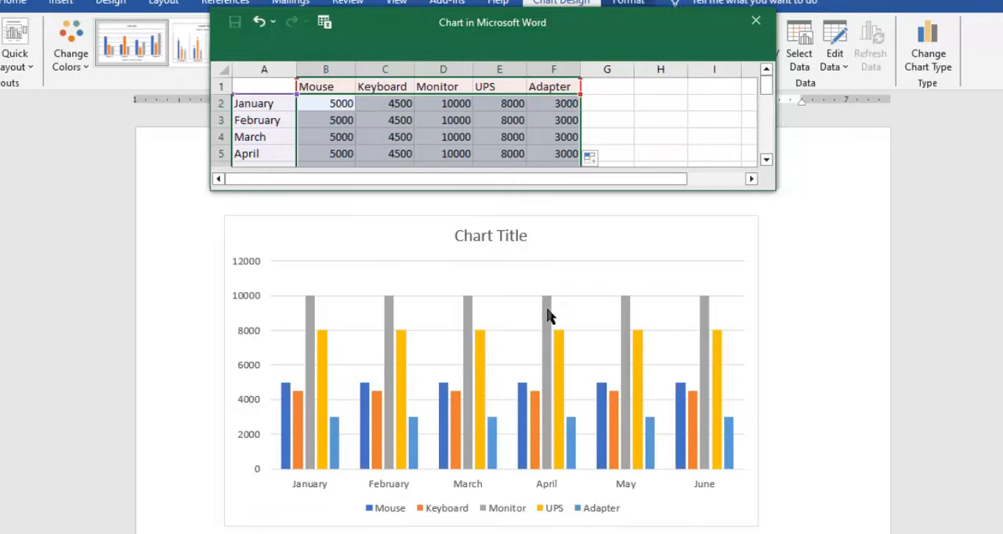
# - Close the chart's data sheet and return to the chart in the document
pyautogui.click(566, 286)
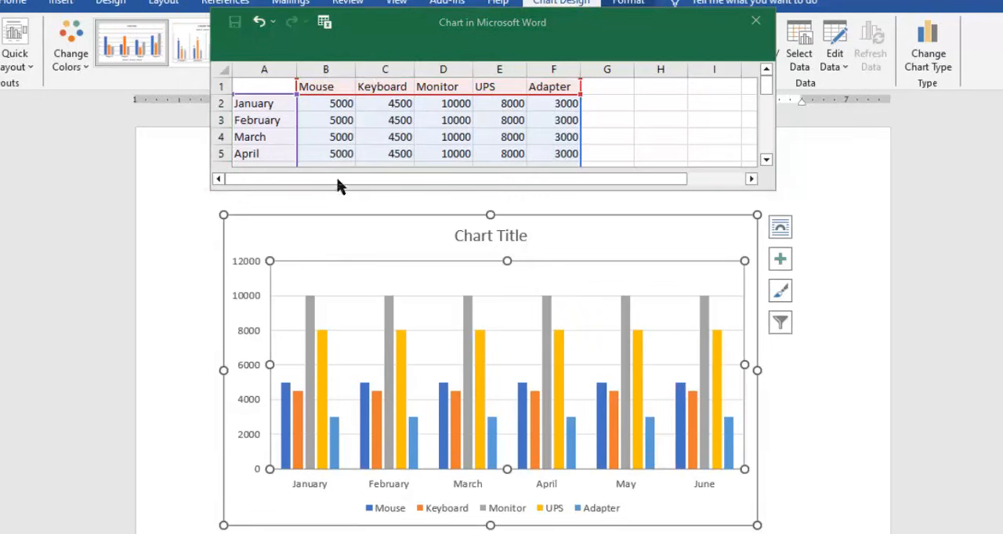
pyautogui.click(336, 107)
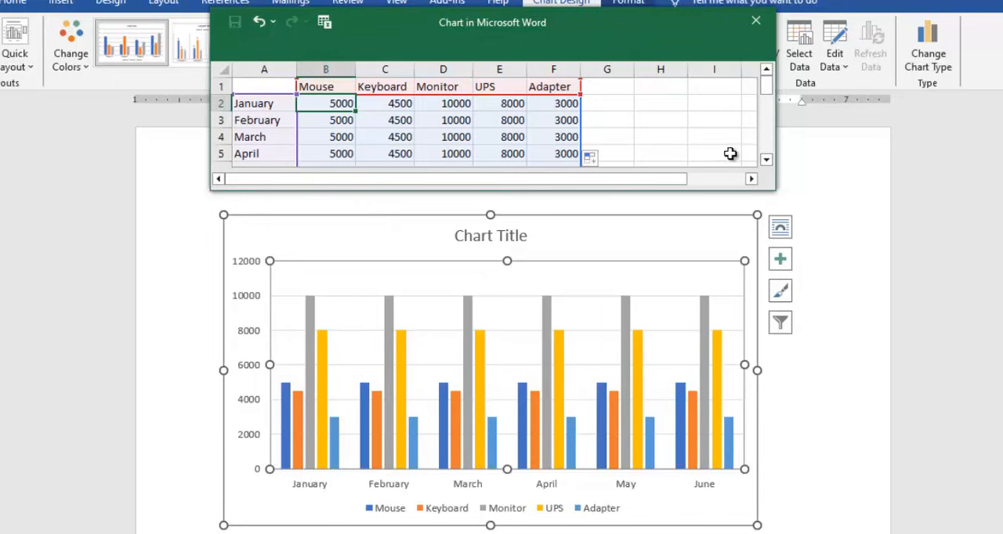
pyautogui.click(669, 136)
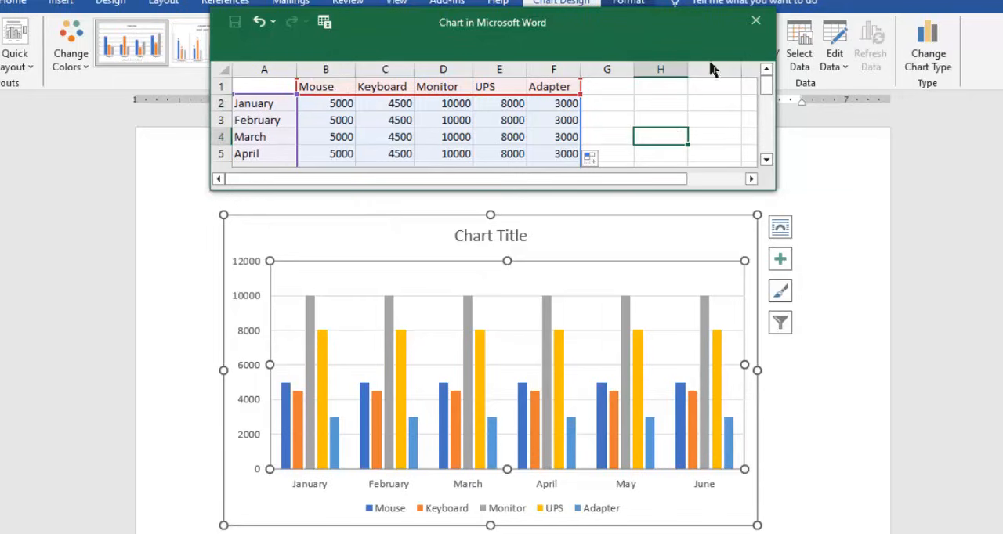
pyautogui.click(762, 22)
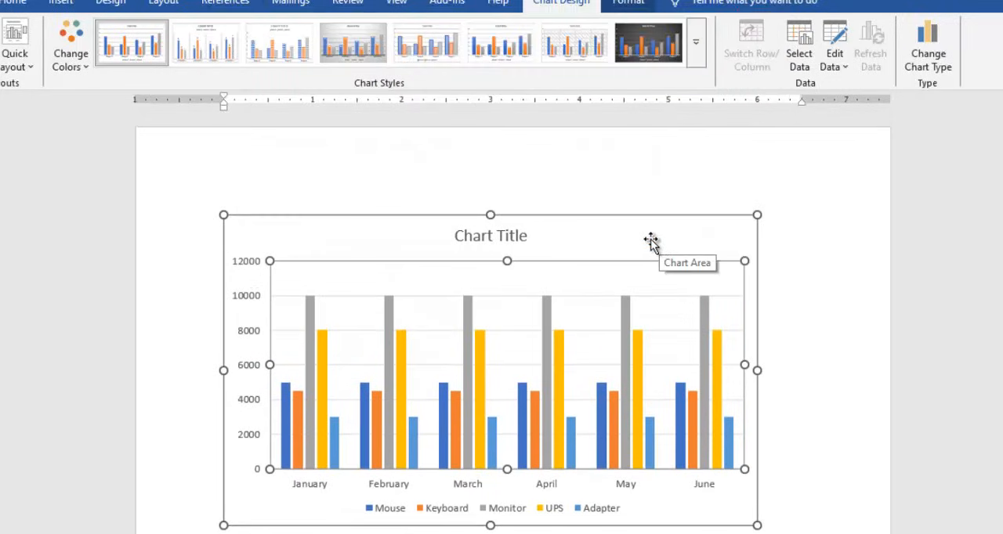
pyautogui.click(766, 291)
pyautogui.click(593, 297)
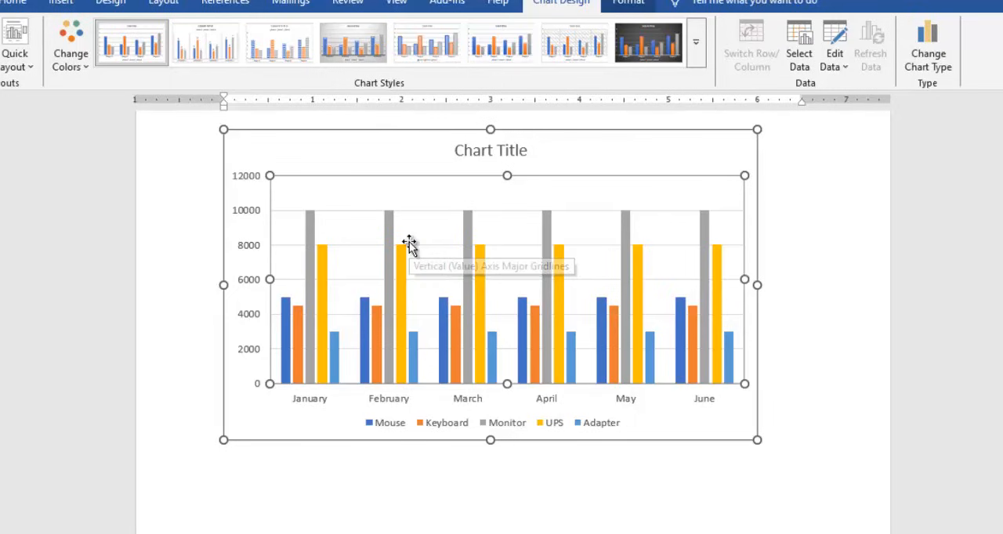
# - Reopen the chart's data sheet for editing and close it again without changes
pyautogui.scroll(2, 555, 226)
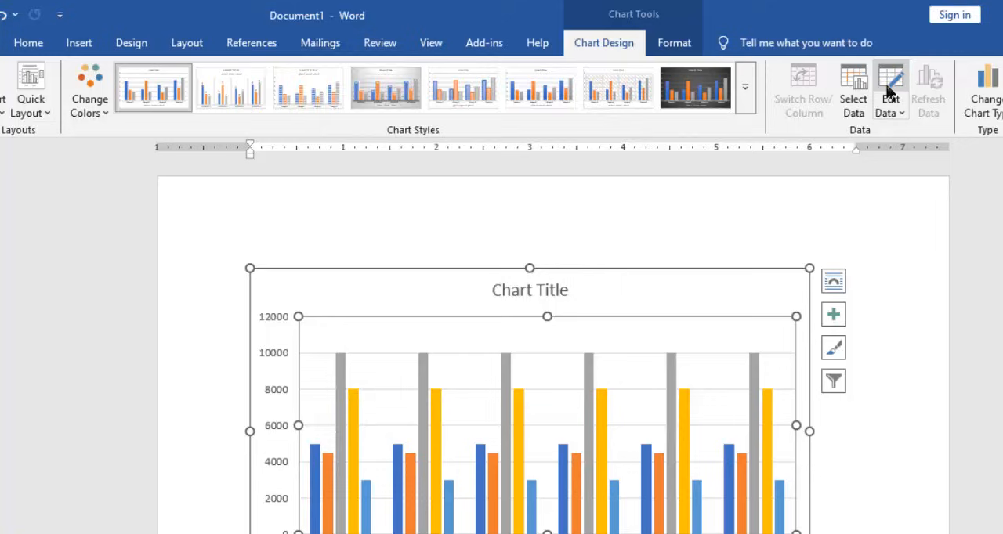
pyautogui.click(889, 90)
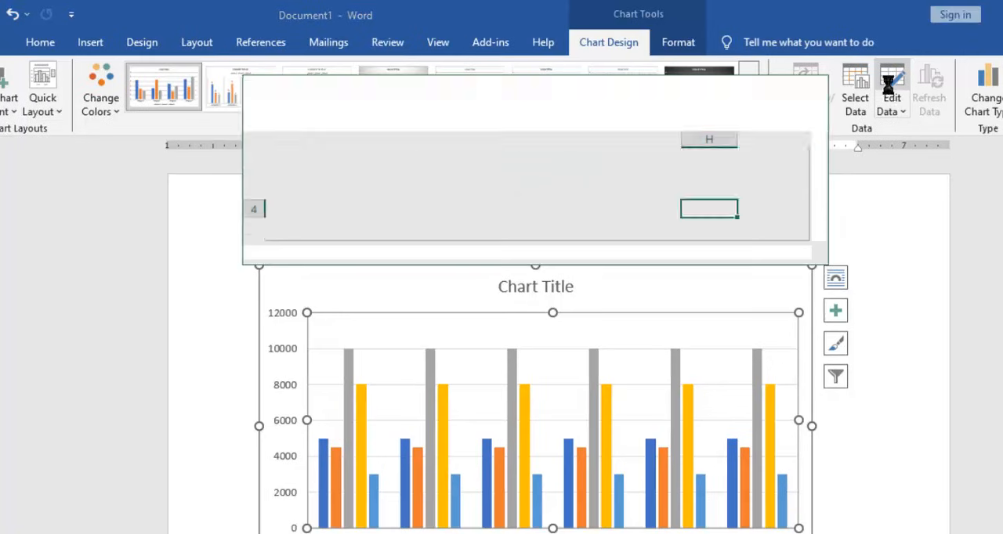
pyautogui.click(509, 193)
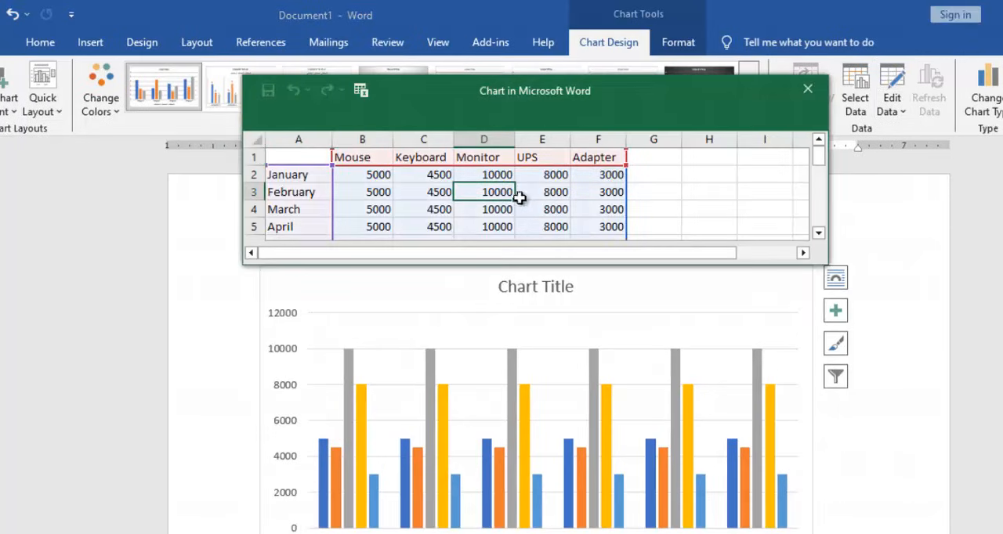
pyautogui.click(807, 88)
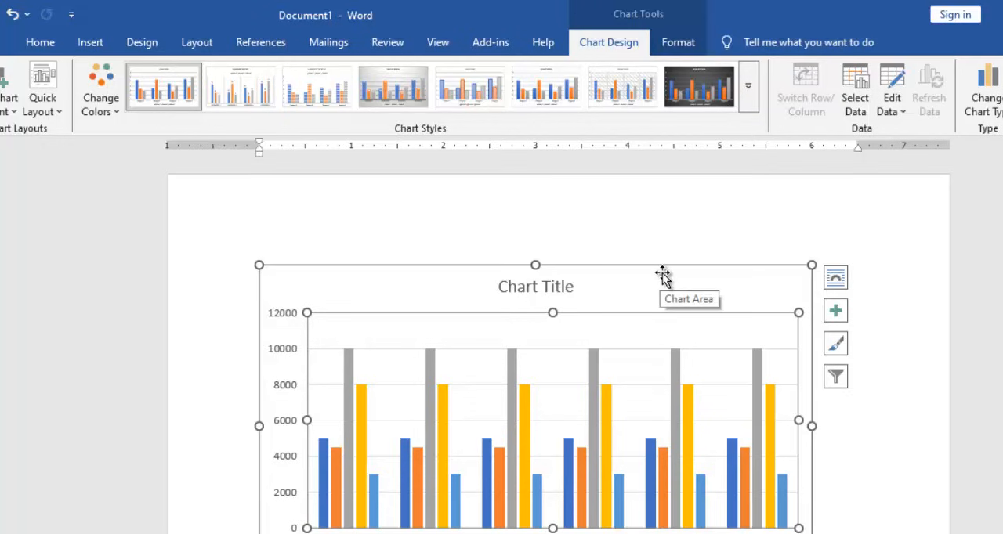
# - Replace the chart's placeholder title with "Monthly Tracker"
pyautogui.moveTo(679, 374)
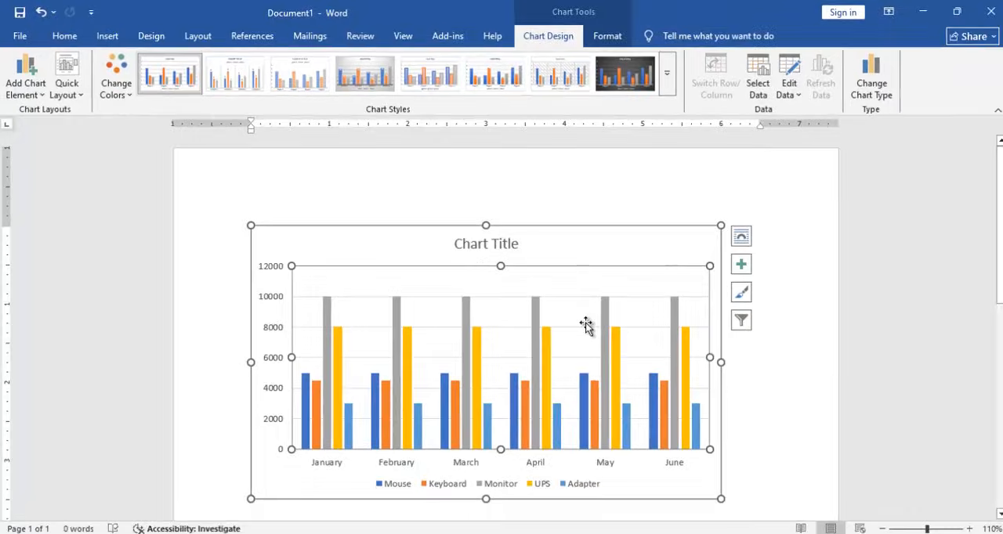
pyautogui.click(501, 245)
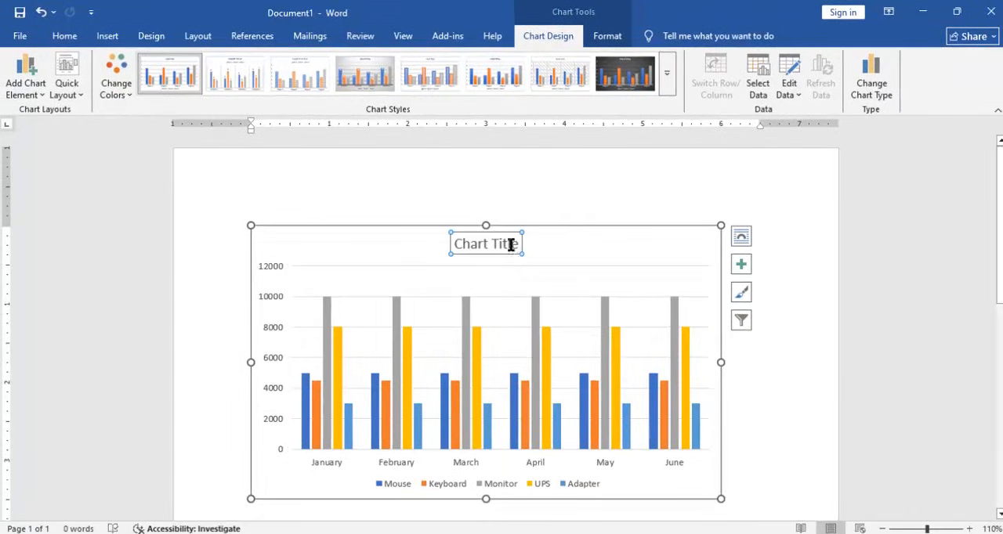
pyautogui.tripleClick(509, 245)
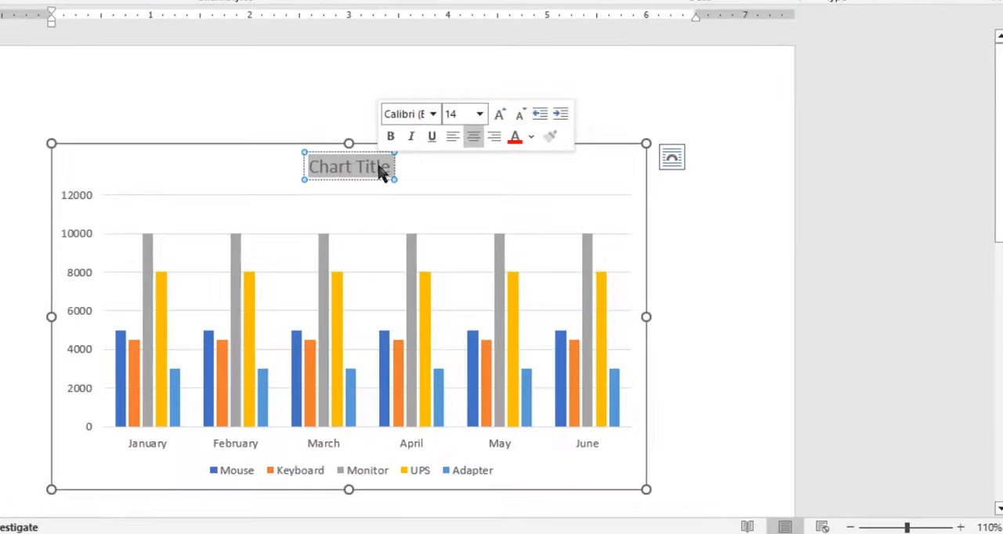
pyautogui.write('Mo')
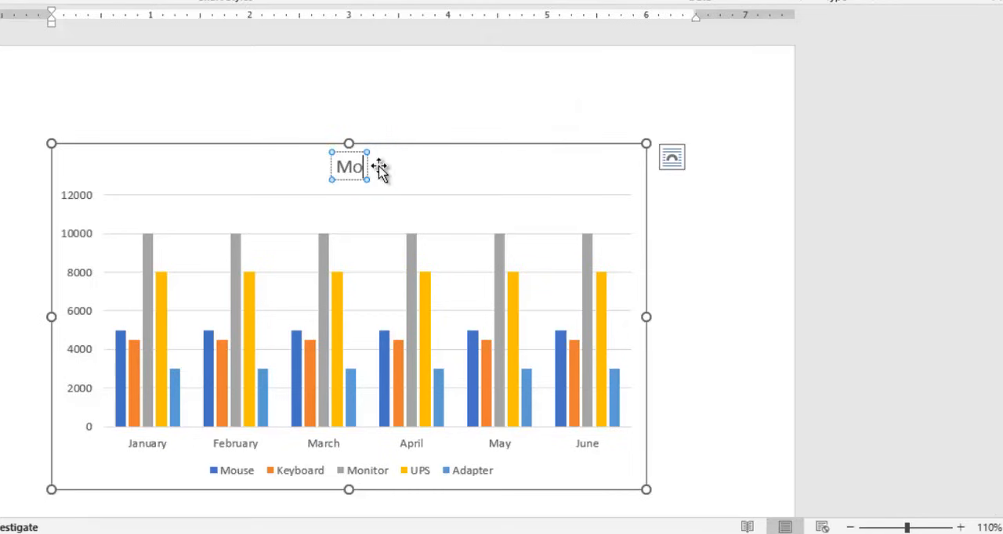
pyautogui.write('nthly')
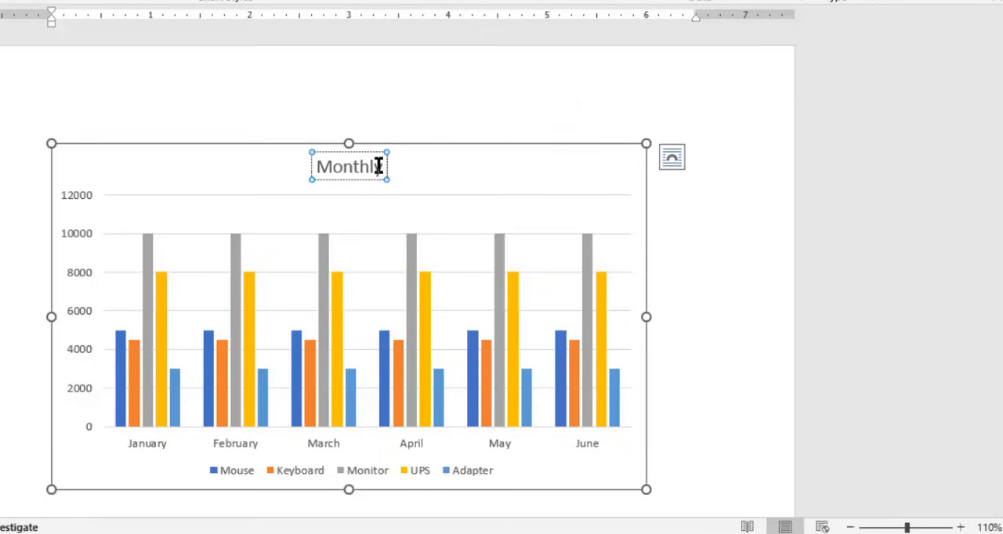
pyautogui.write(' Tracker')
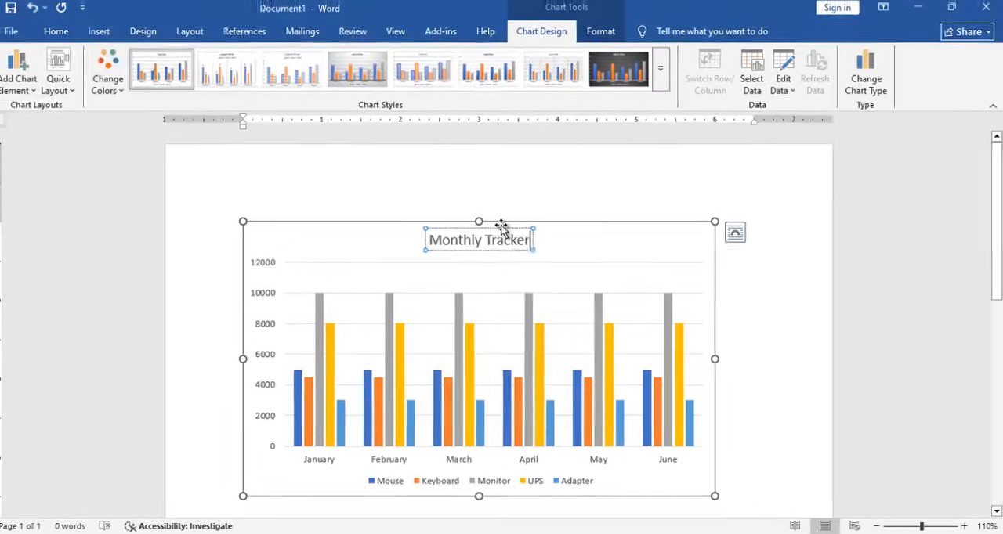
# - Format all text in the chart as bold and red
pyautogui.click(379, 148)
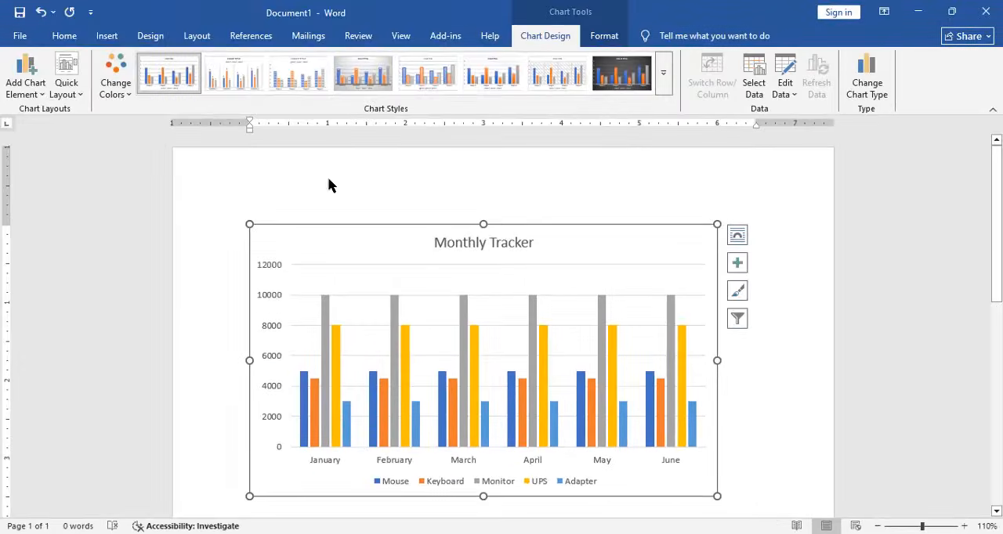
pyautogui.click(66, 36)
pyautogui.click(133, 86)
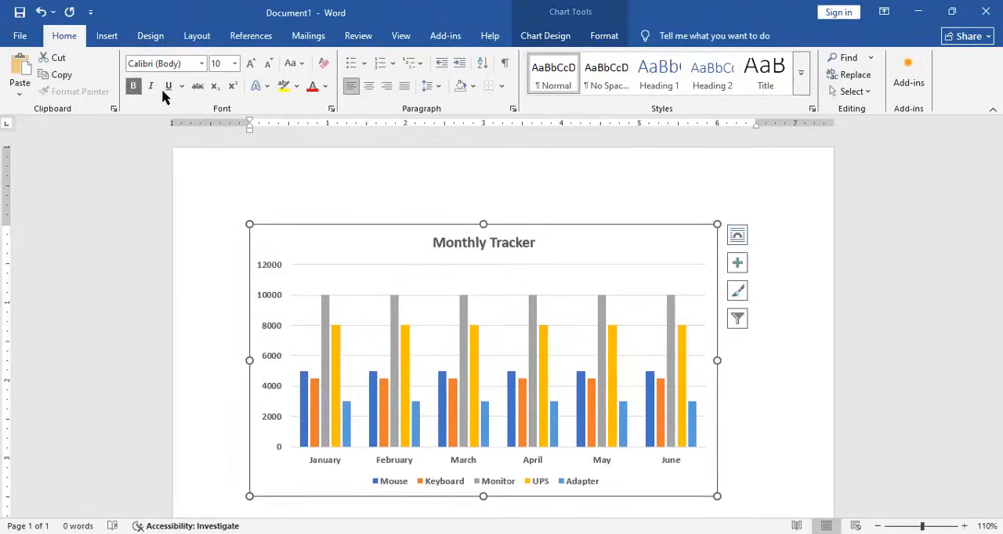
pyautogui.click(312, 88)
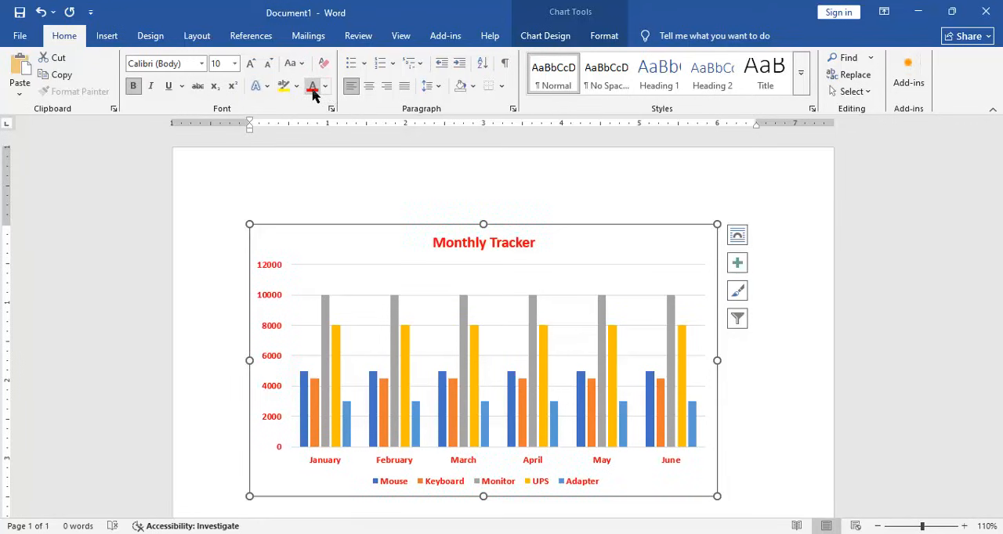
pyautogui.click(289, 265)
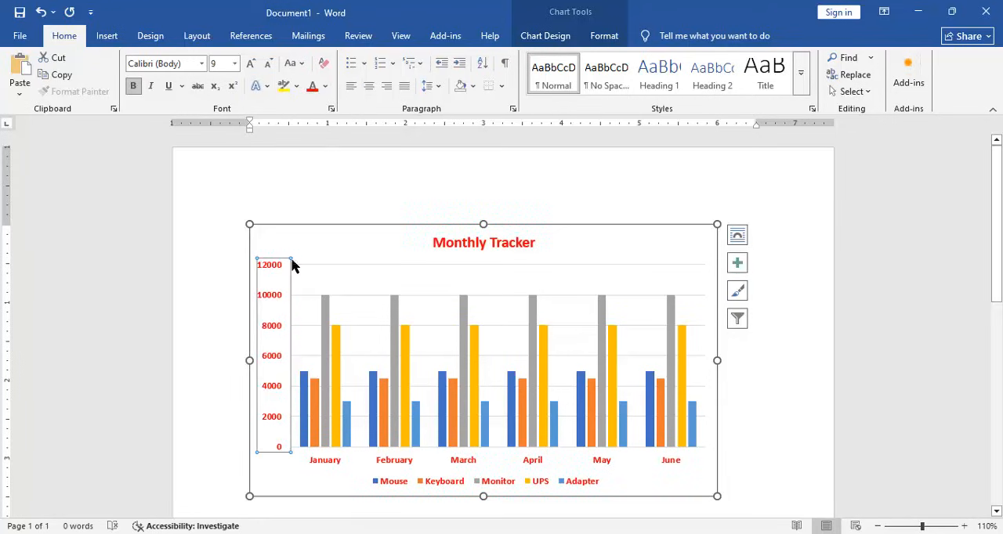
# - Change the font color of the whole "Monthly Tracker" title to black
pyautogui.doubleClick(464, 247)
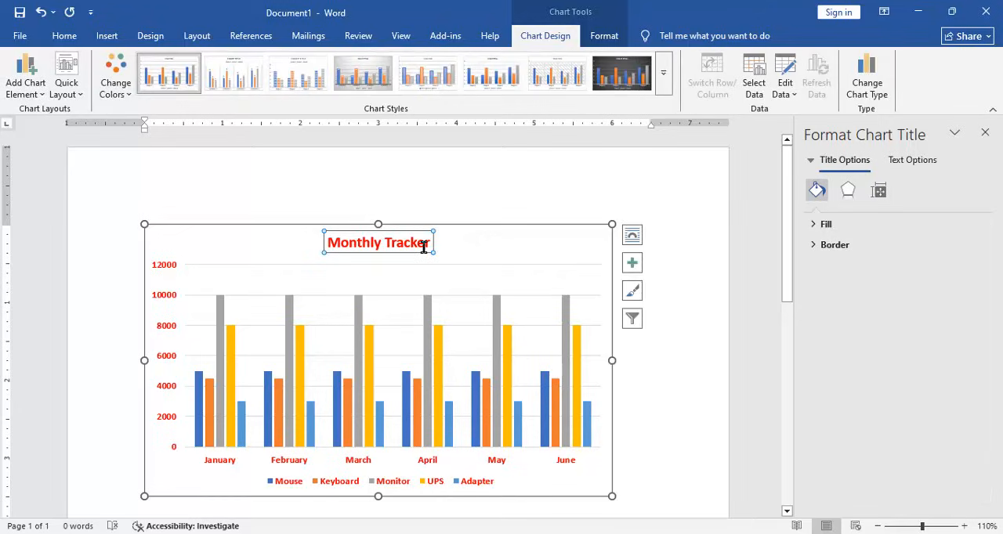
pyautogui.doubleClick(426, 242)
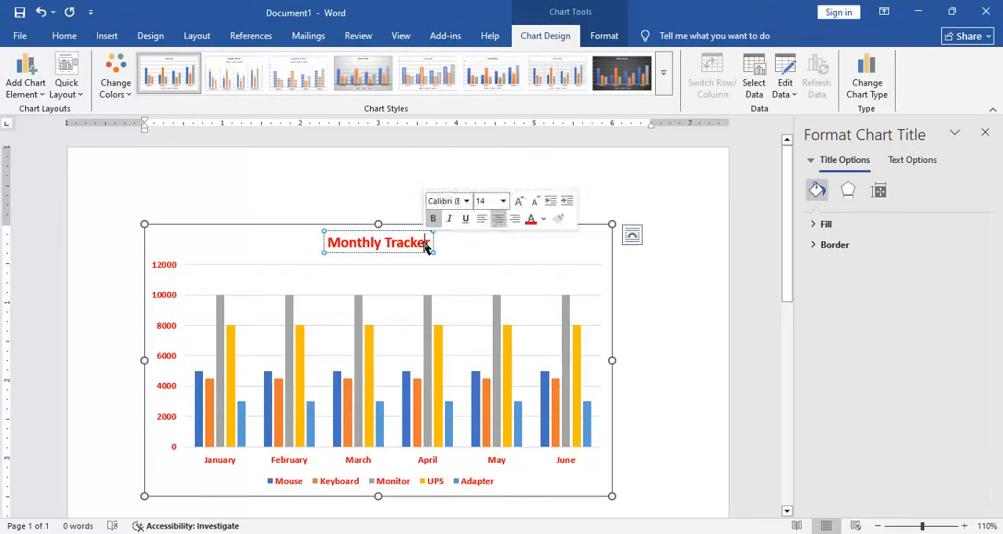
pyautogui.click(343, 246)
pyautogui.moveTo(329, 242); pyautogui.dragTo(431, 243)
pyautogui.click(64, 36)
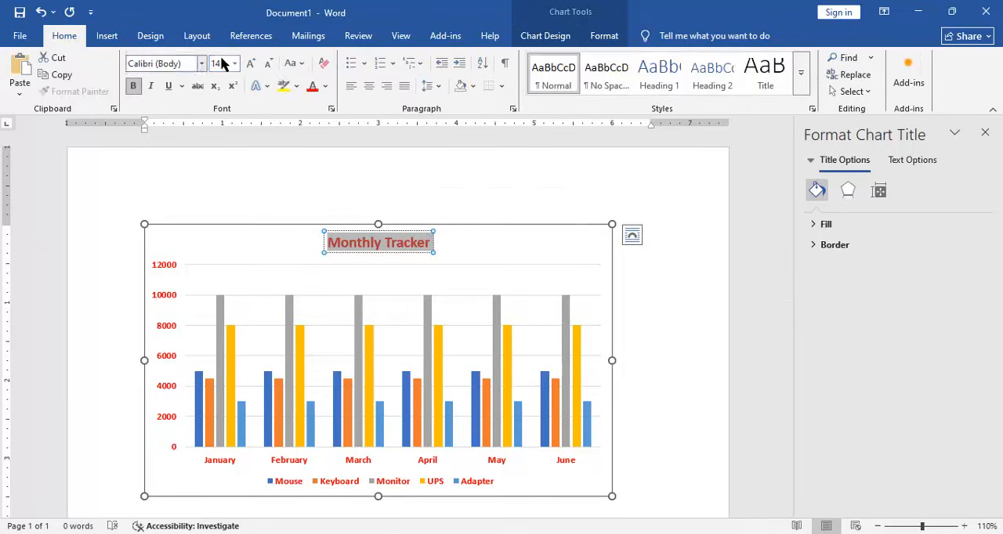
pyautogui.click(325, 86)
pyautogui.click(337, 132)
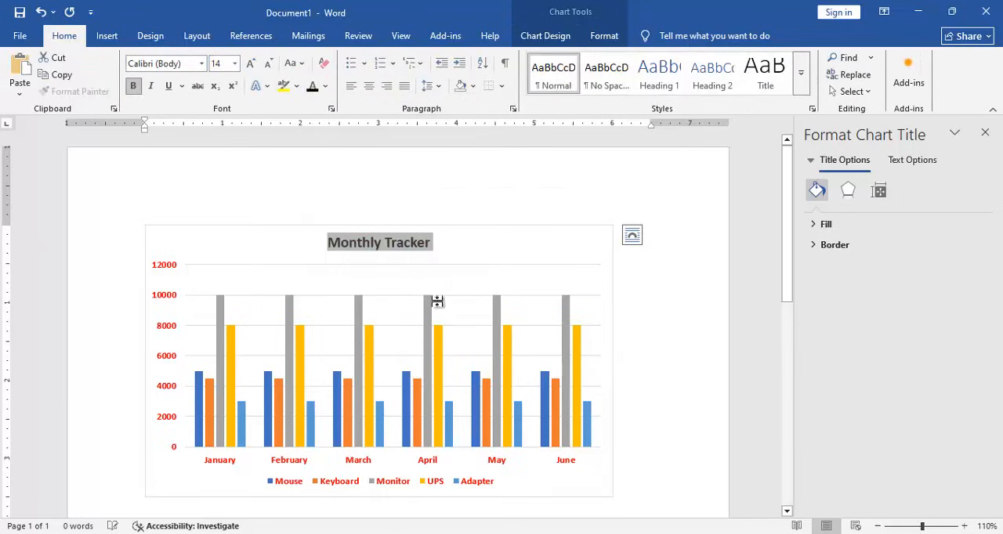
pyautogui.click(485, 243)
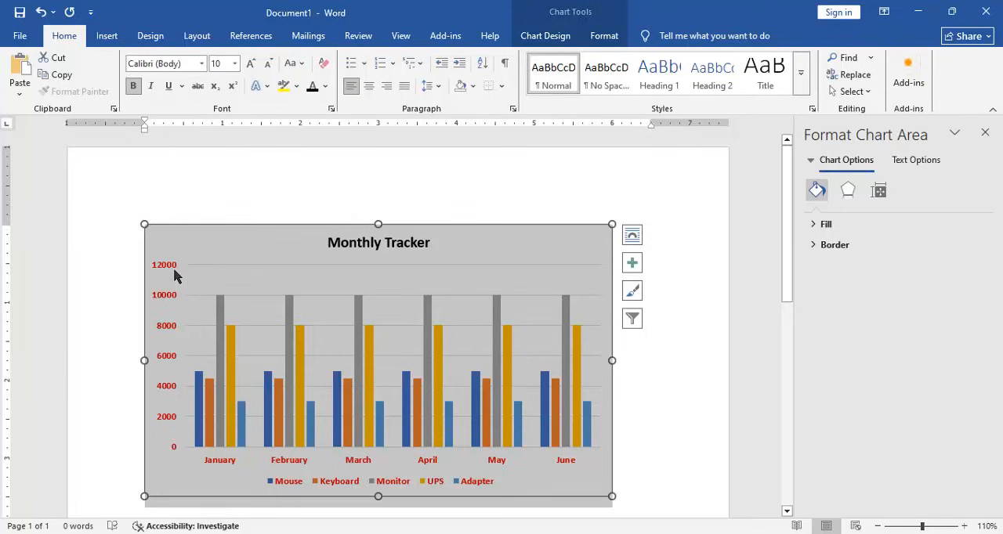
# - Recolor the vertical axis, legend and month axis text black, and close the formatting pane
pyautogui.click(164, 304)
pyautogui.click(312, 86)
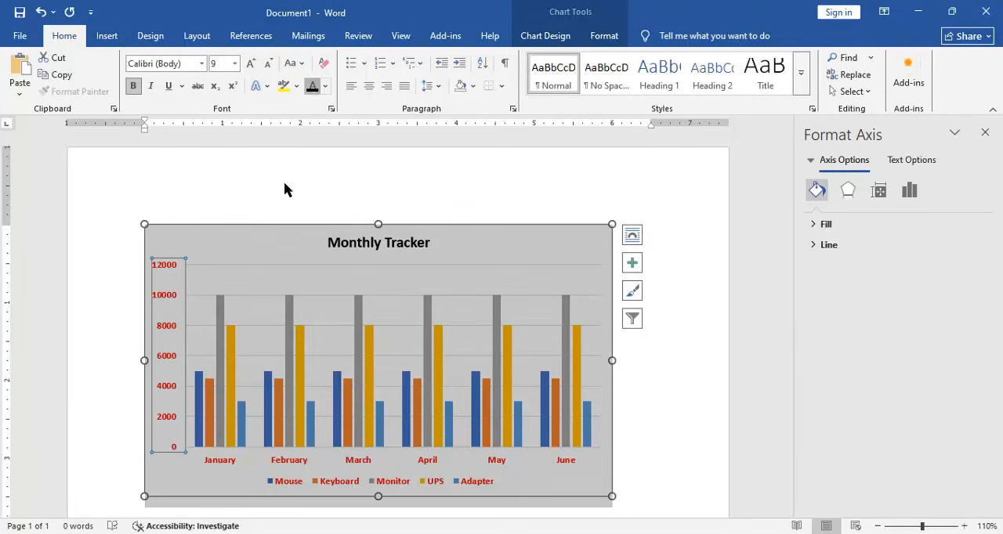
pyautogui.click(288, 490)
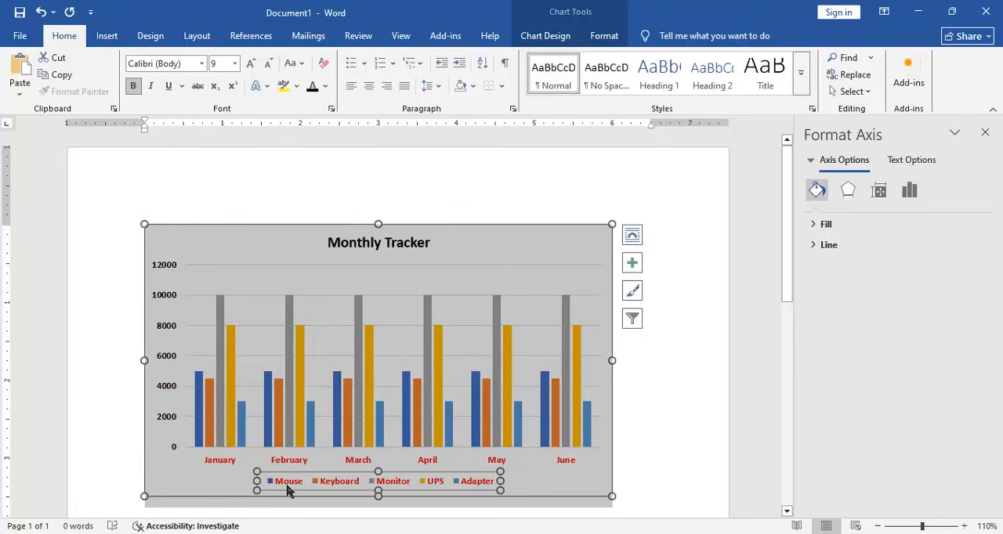
pyautogui.click(312, 87)
pyautogui.click(306, 464)
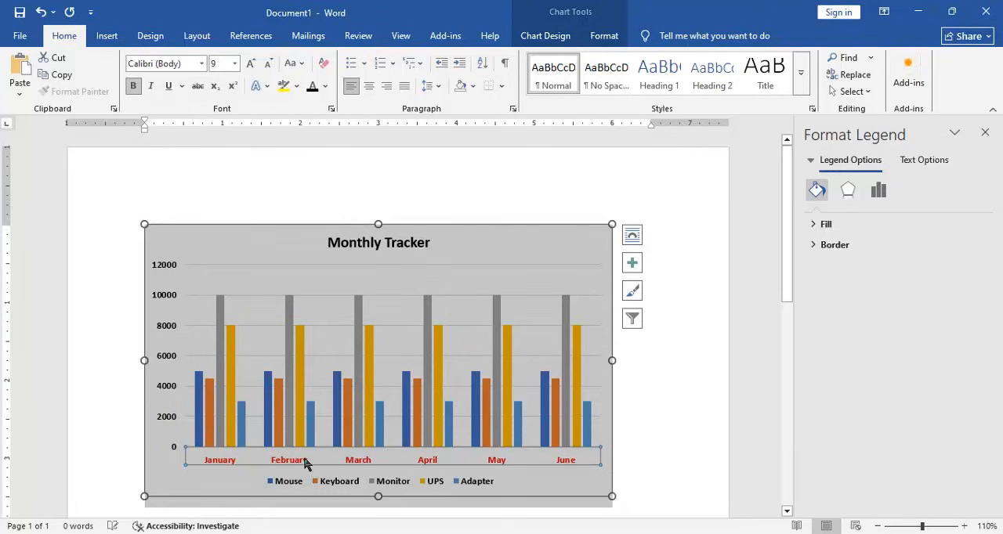
pyautogui.click(311, 86)
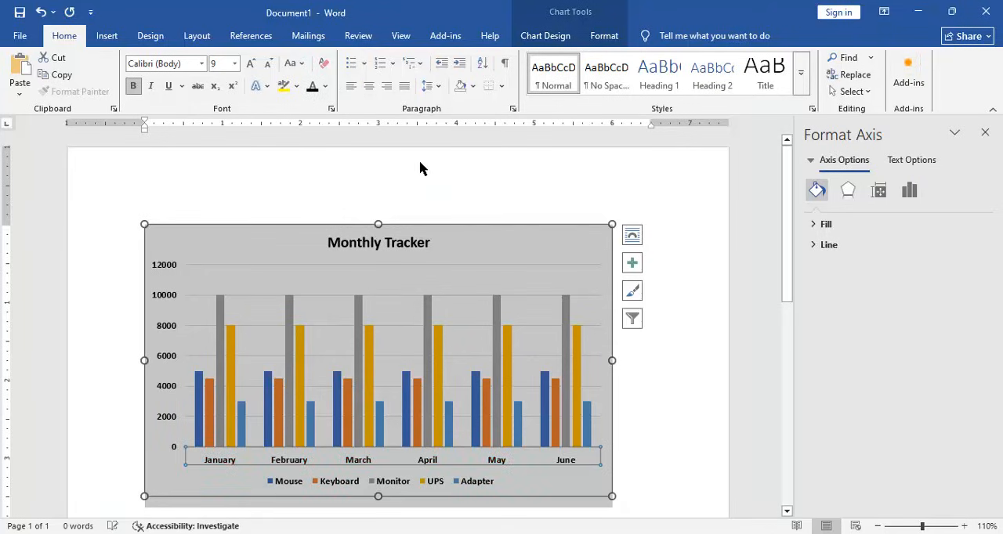
pyautogui.click(985, 132)
pyautogui.click(814, 263)
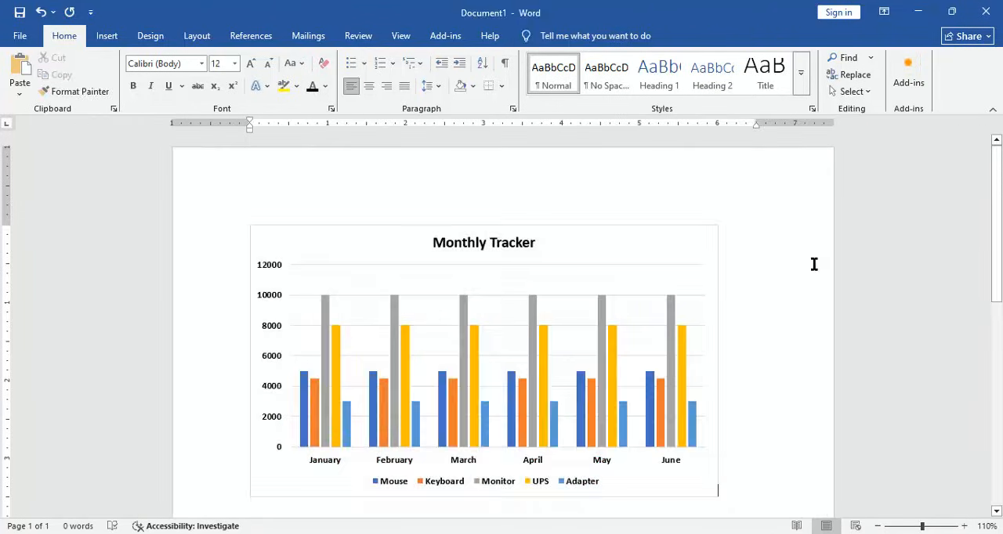
# - Add data labels above the columns of the chart
pyautogui.click(635, 236)
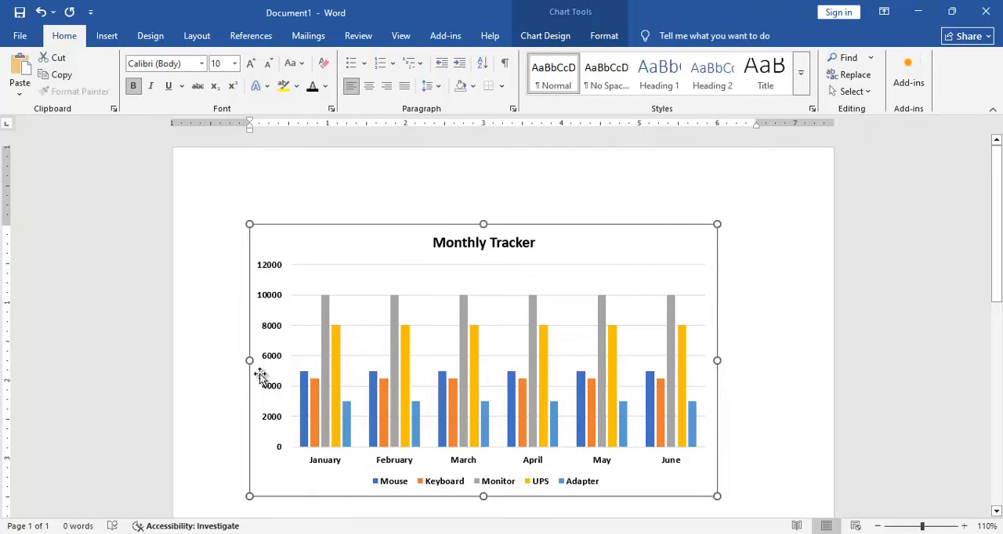
pyautogui.moveTo(328, 295)
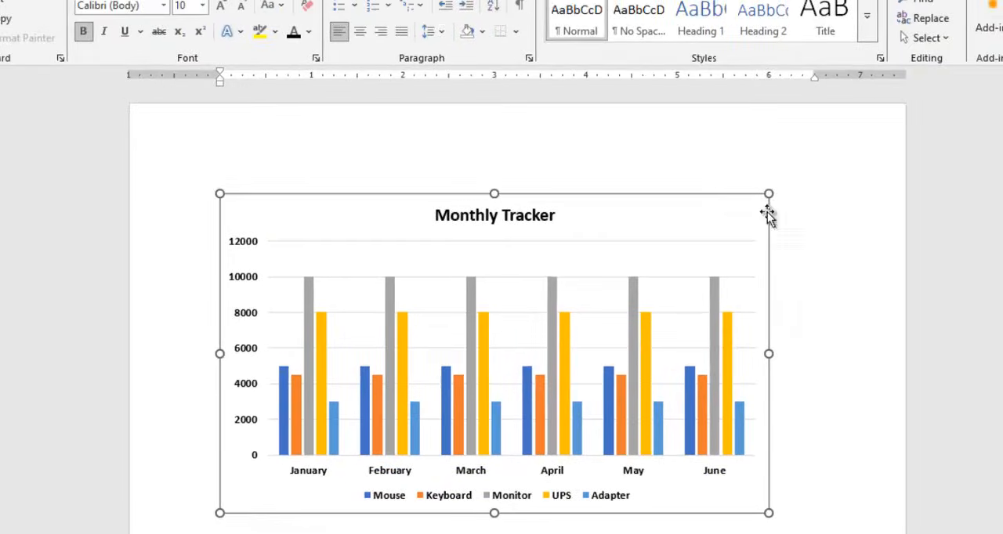
pyautogui.moveTo(793, 246)
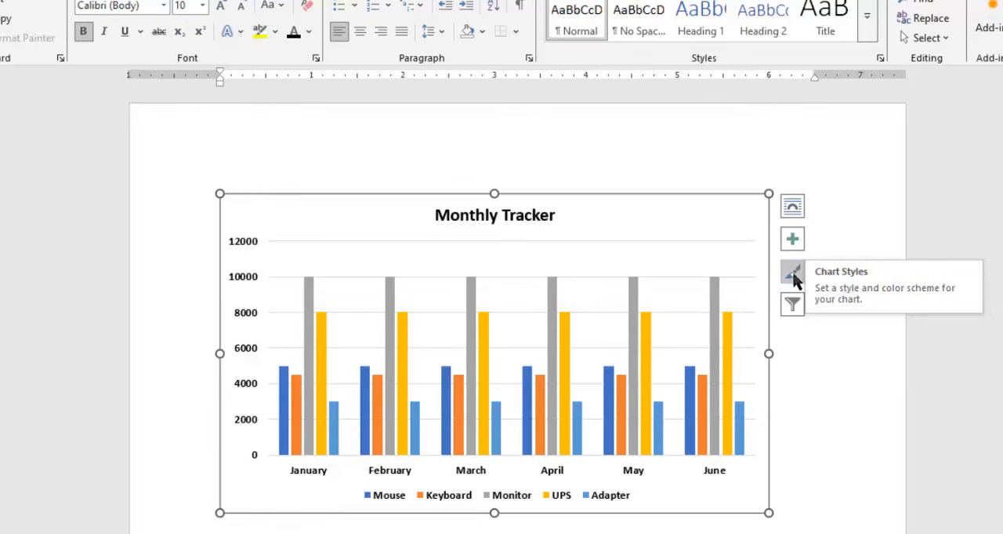
pyautogui.click(792, 242)
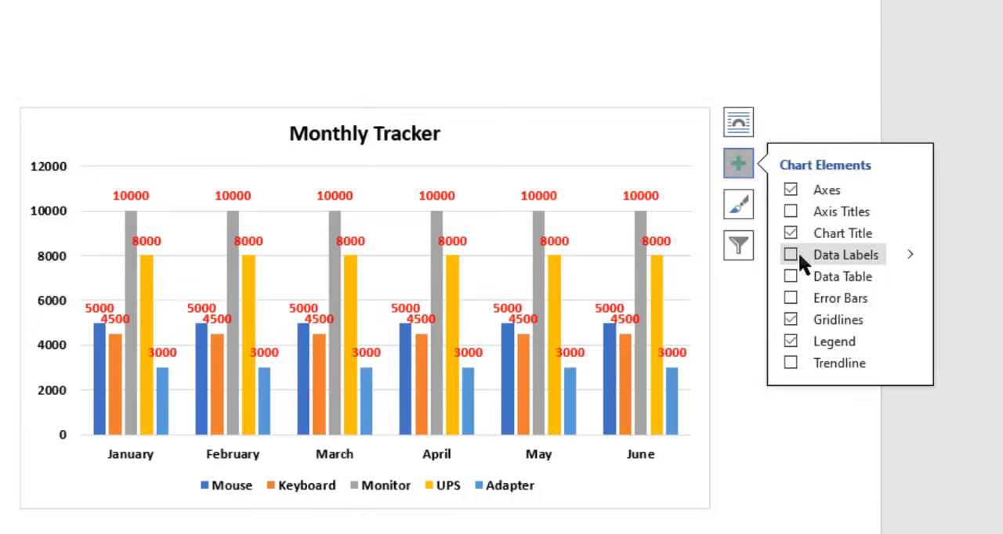
pyautogui.click(796, 254)
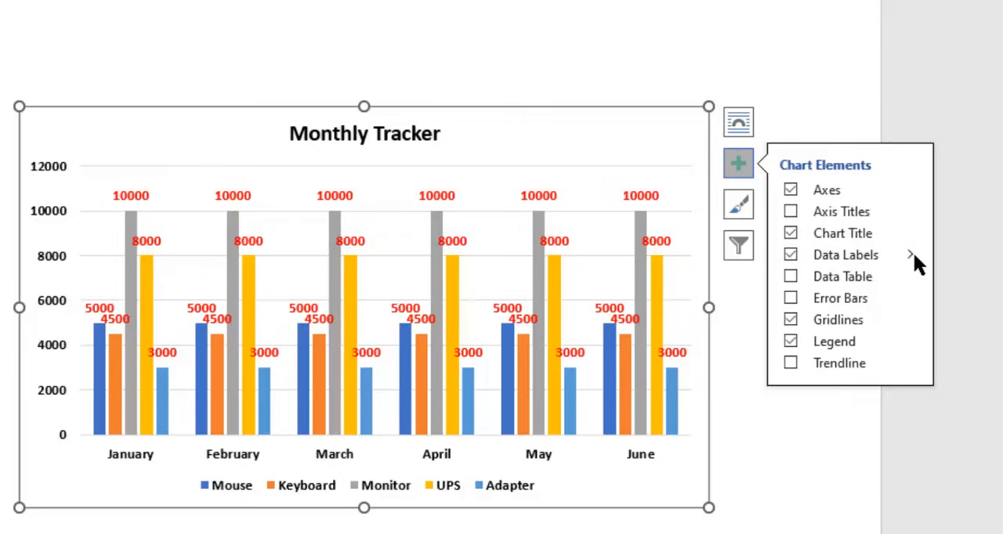
pyautogui.moveTo(913, 253)
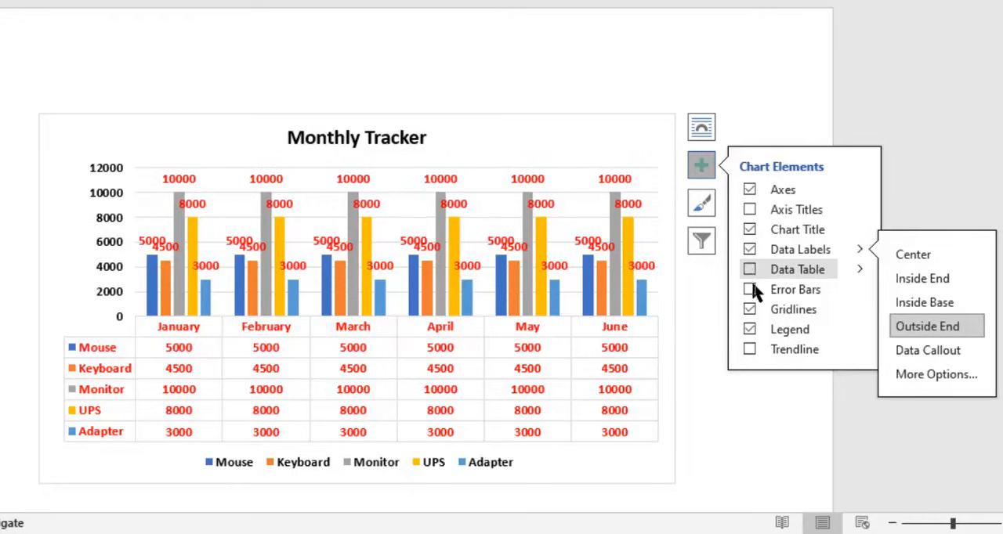
pyautogui.click(540, 148)
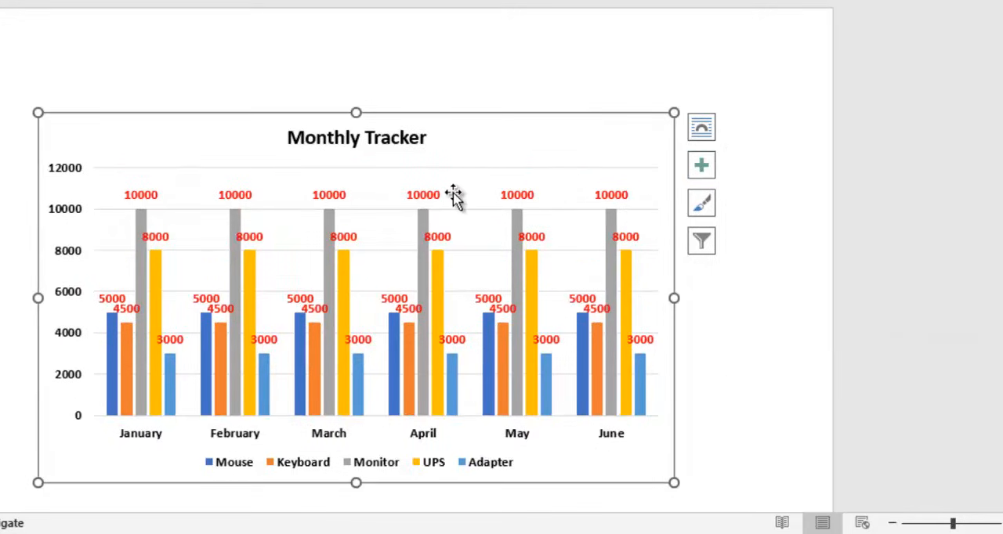
# - Apply the dark-background chart style to the Monthly Tracker chart
pyautogui.click(702, 209)
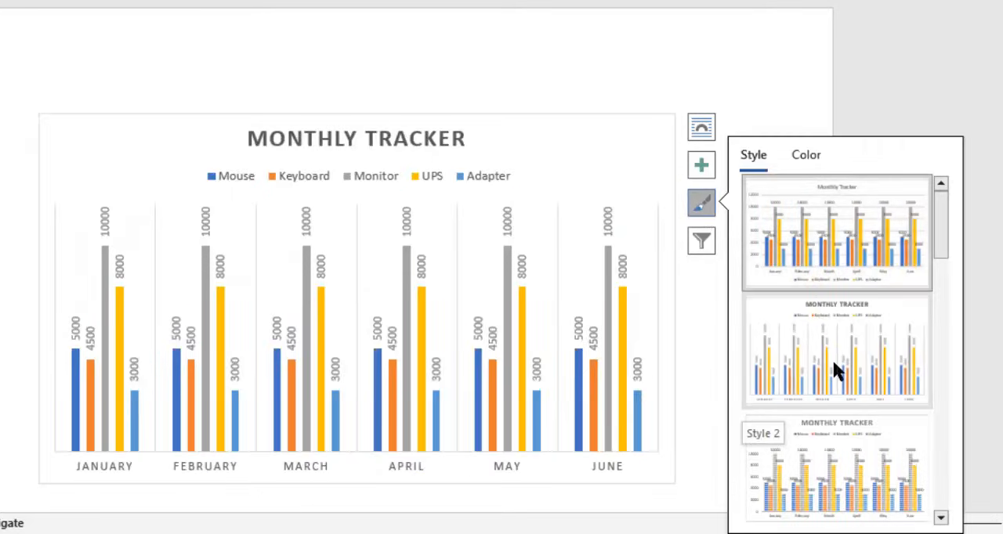
pyautogui.scroll(-3, 832, 358)
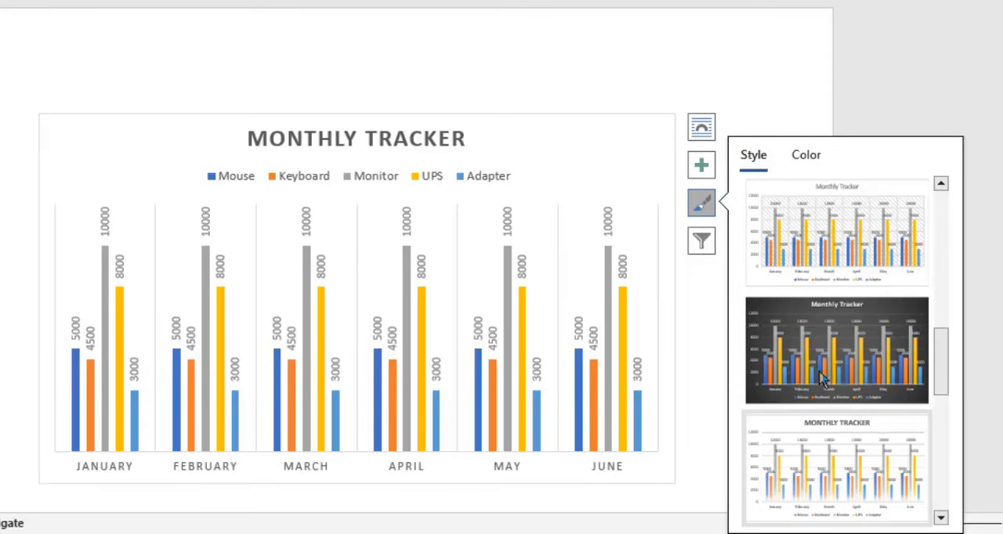
pyautogui.click(820, 329)
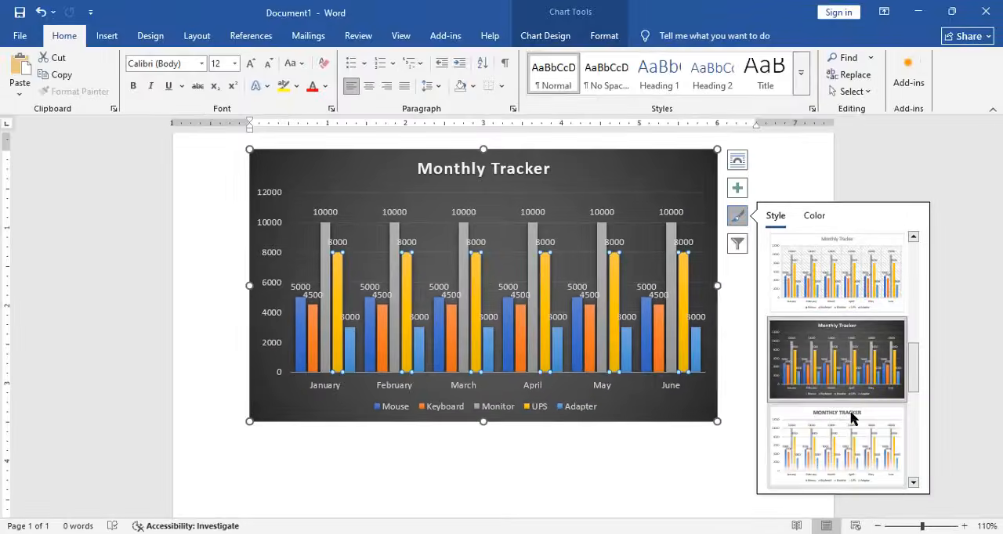
# - Switch the chart back to the first, plain white chart style
pyautogui.scroll(-1, 843, 414)
pyautogui.click(846, 444)
pyautogui.scroll(5, 817, 376)
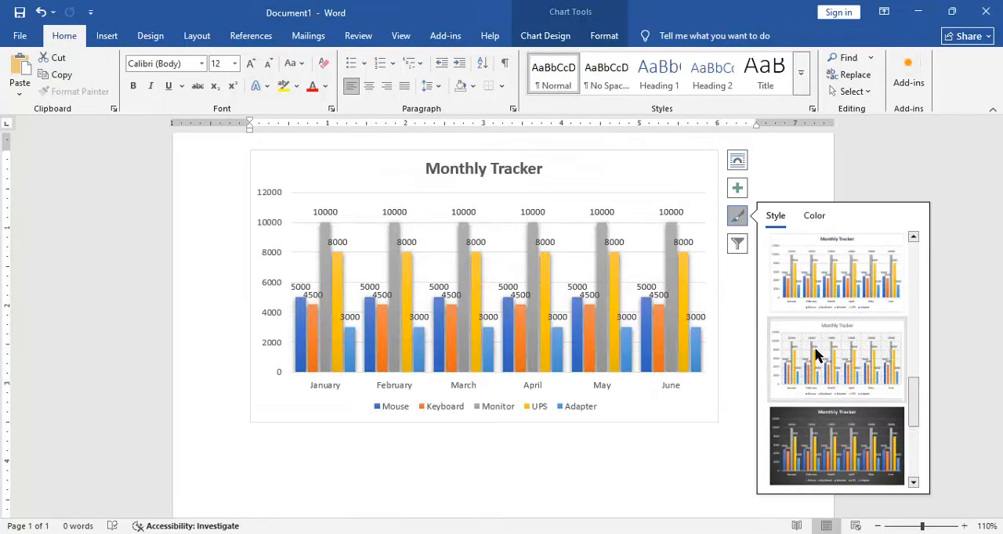
pyautogui.click(812, 296)
pyautogui.scroll(2, 756, 192)
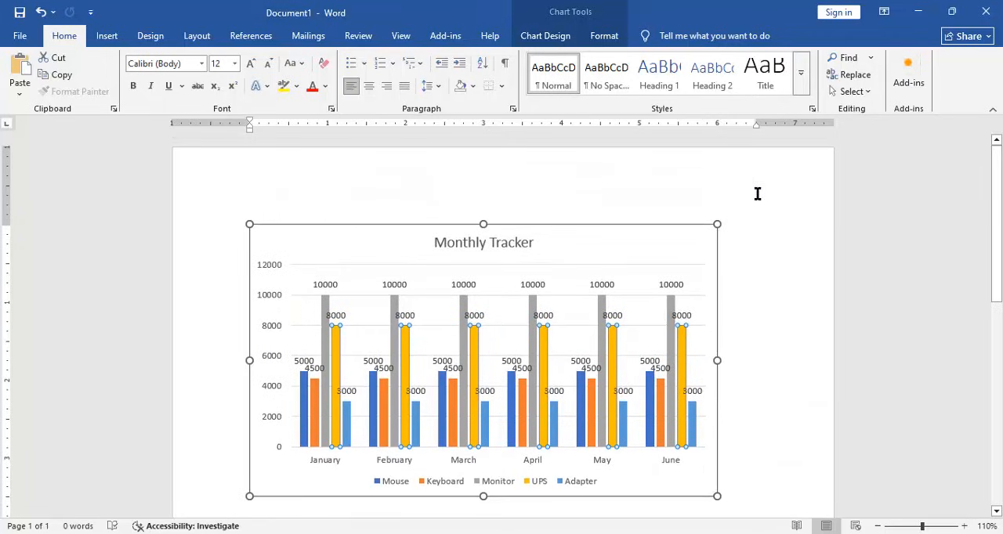
pyautogui.click(564, 37)
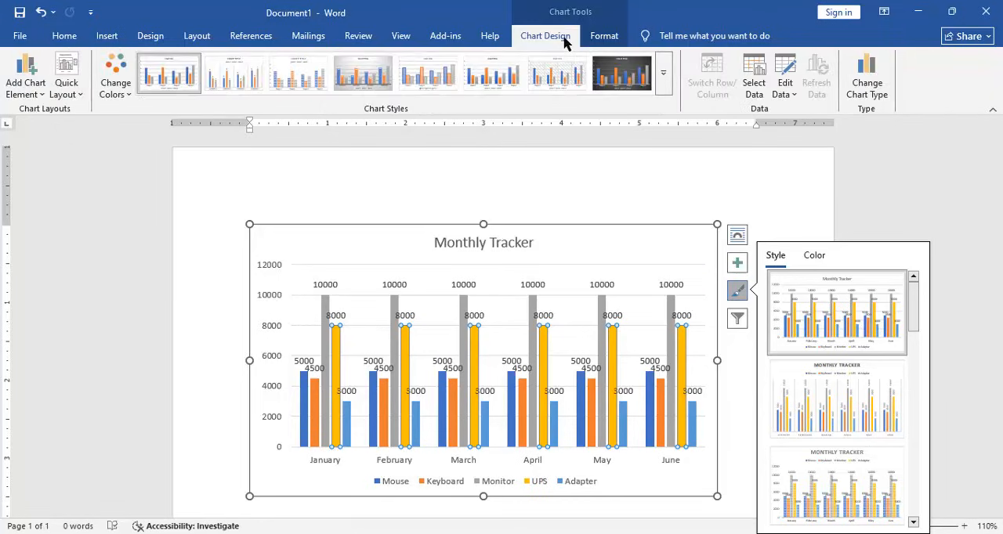
pyautogui.click(663, 73)
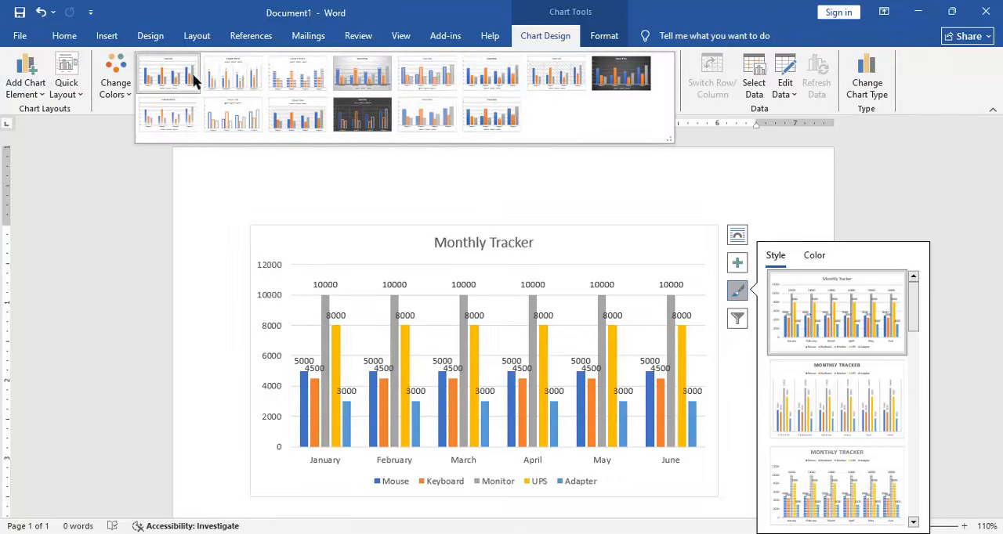
pyautogui.click(172, 174)
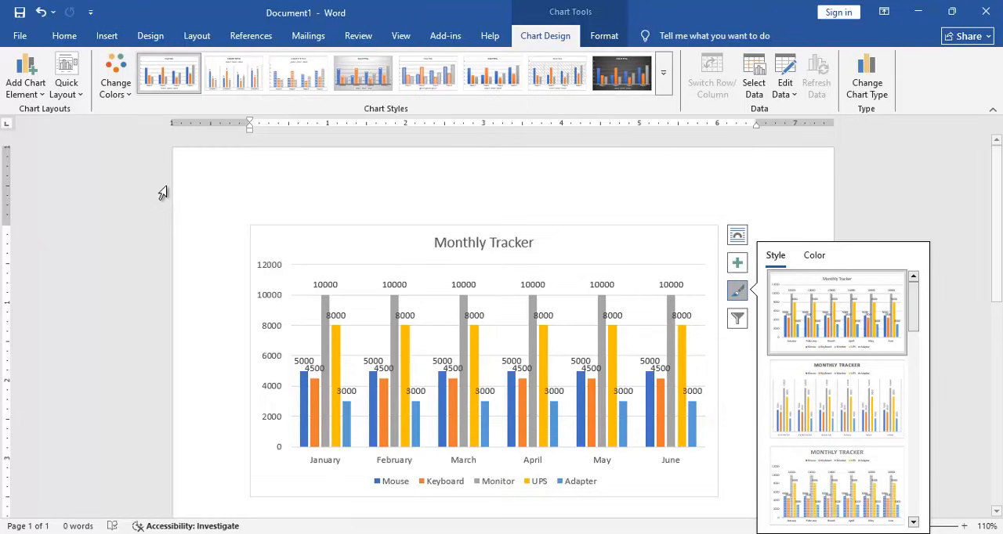
pyautogui.click(114, 82)
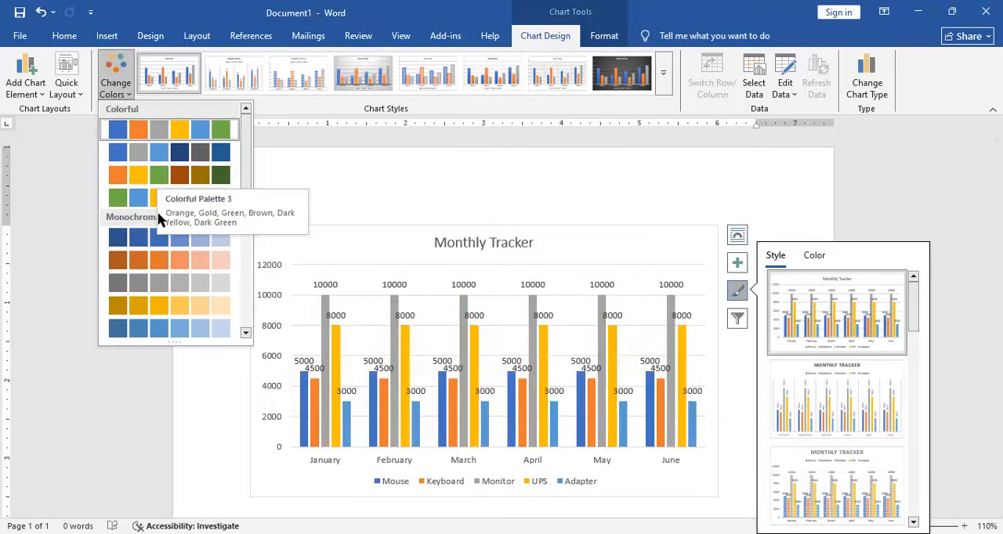
pyautogui.click(644, 173)
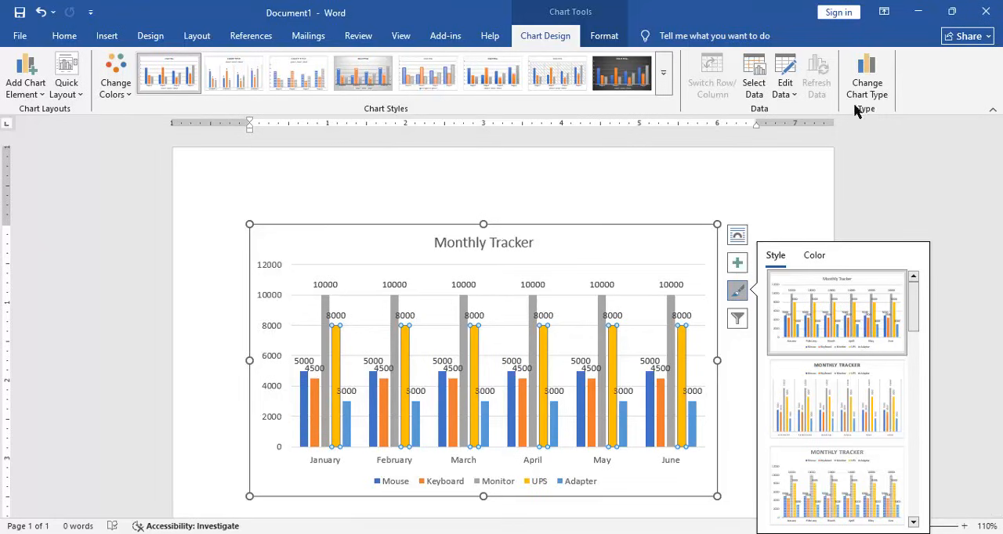
pyautogui.click(748, 205)
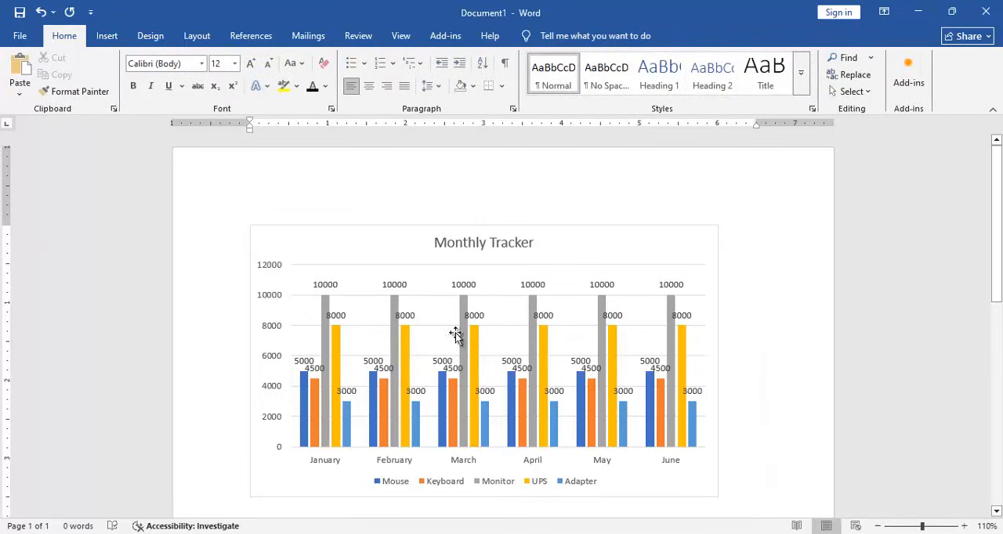
# - Change the Monthly Tracker chart to the Stacked Column type
pyautogui.click(527, 227)
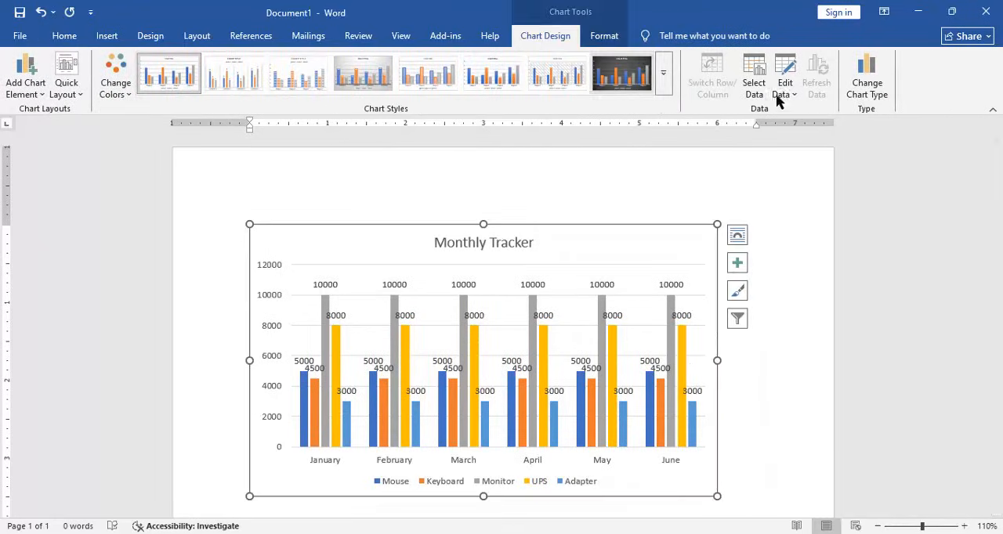
pyautogui.click(867, 86)
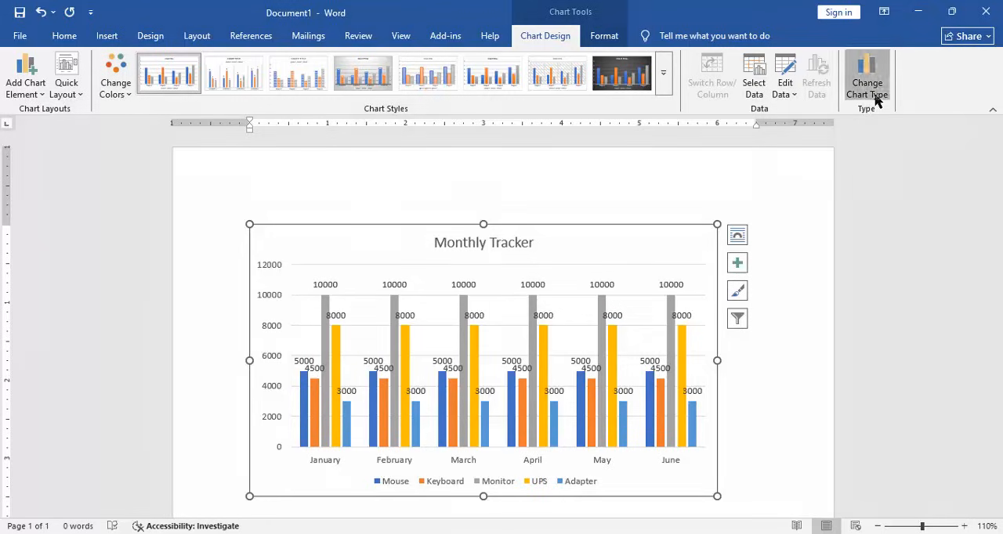
pyautogui.click(448, 119)
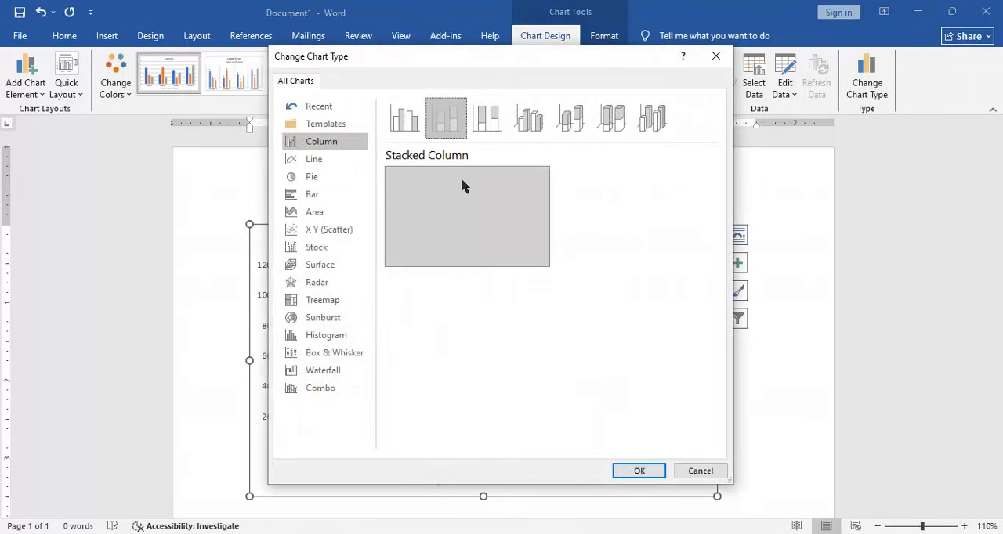
pyautogui.click(623, 470)
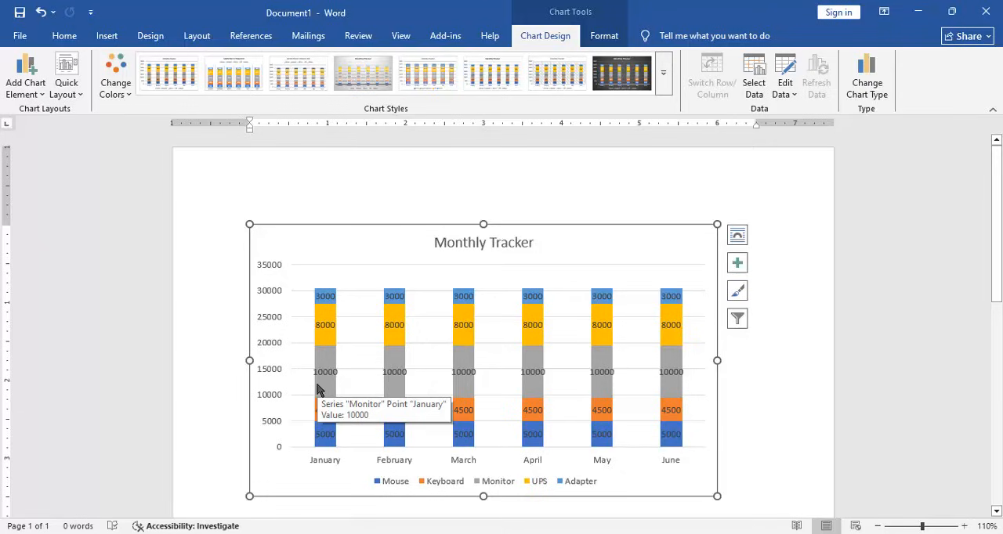
# - Preview the 3-D 100% Stacked Column type, but change the Monthly Tracker chart back to Clustered Column
pyautogui.click(867, 84)
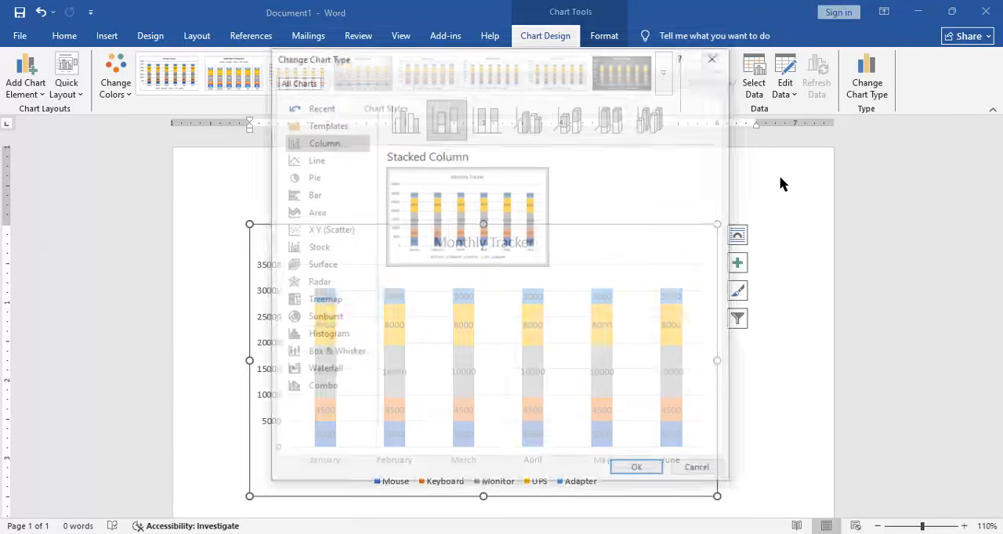
pyautogui.click(623, 119)
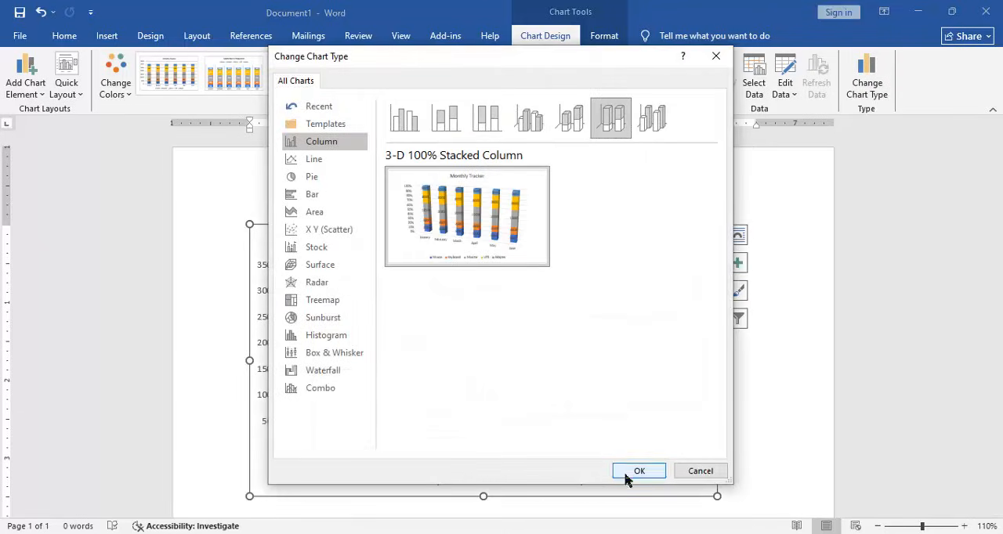
pyautogui.click(442, 119)
pyautogui.click(403, 119)
pyautogui.click(638, 470)
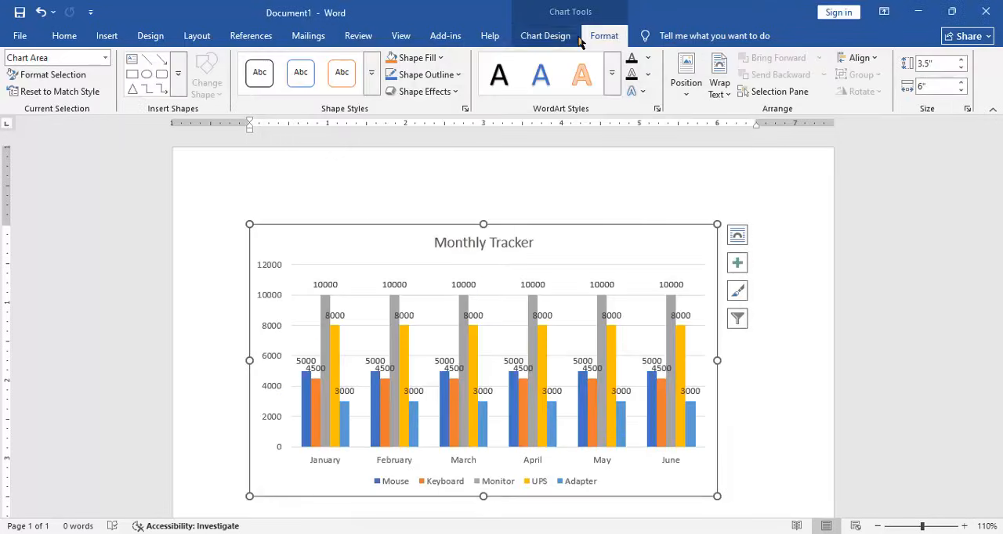